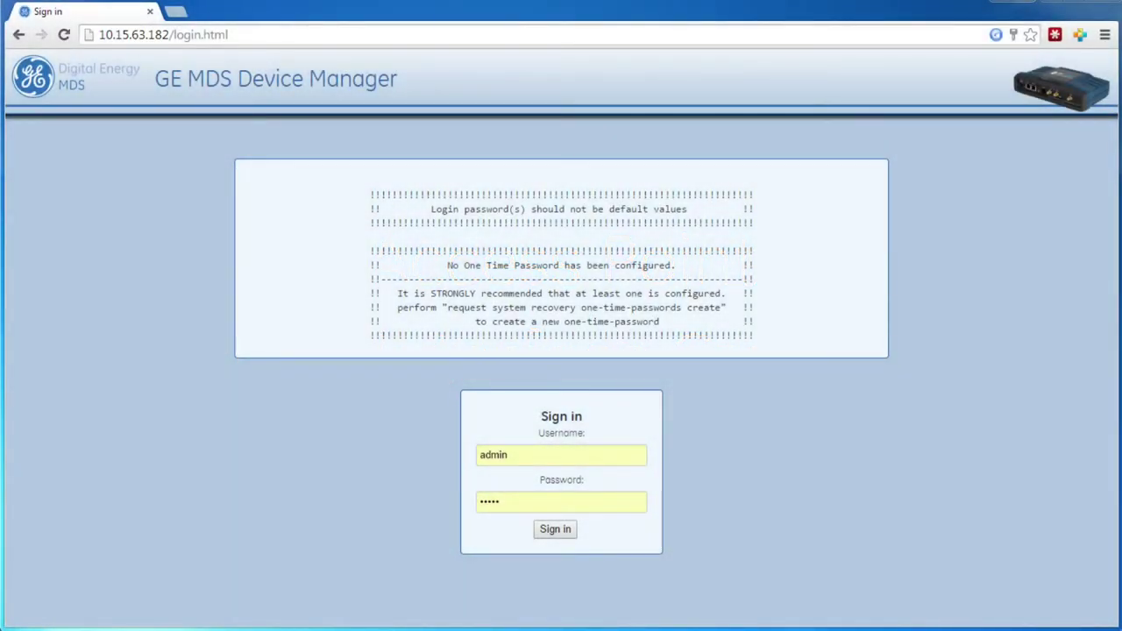
- Sign in to the radio and expand the Interfaces list on the Device Overview page
{"action": "left_click", "coordinate": [555, 530]}
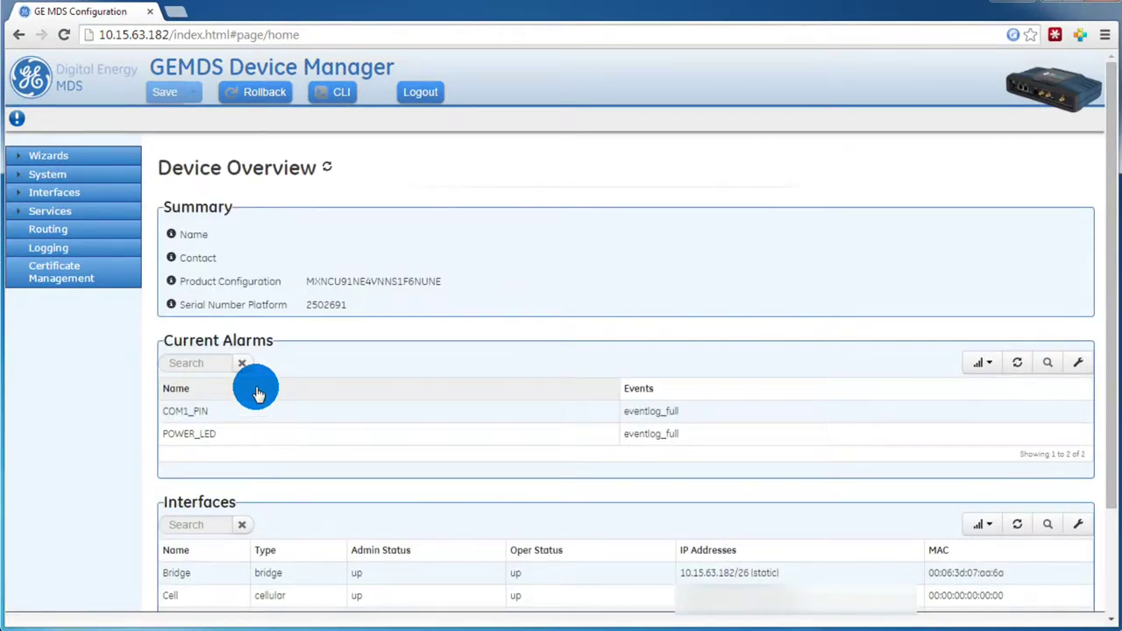
{"action": "left_click", "coordinate": [17, 200]}
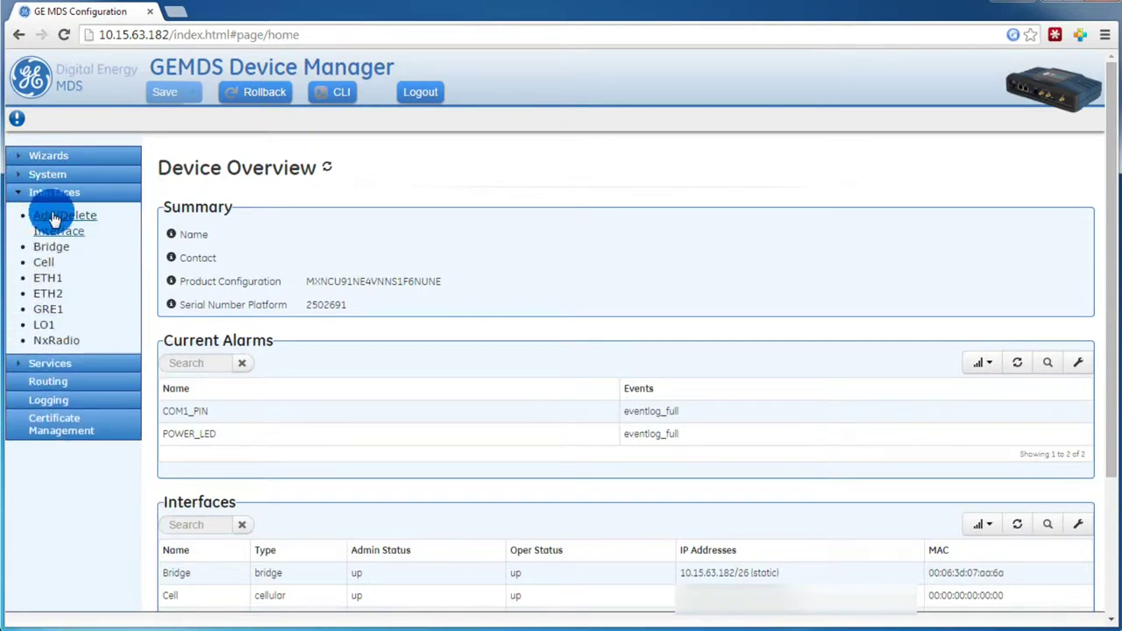
- Add a new interface of type Vlan named VLAN568 via Add/Delete Interface
{"action": "left_click", "coordinate": [58, 222]}
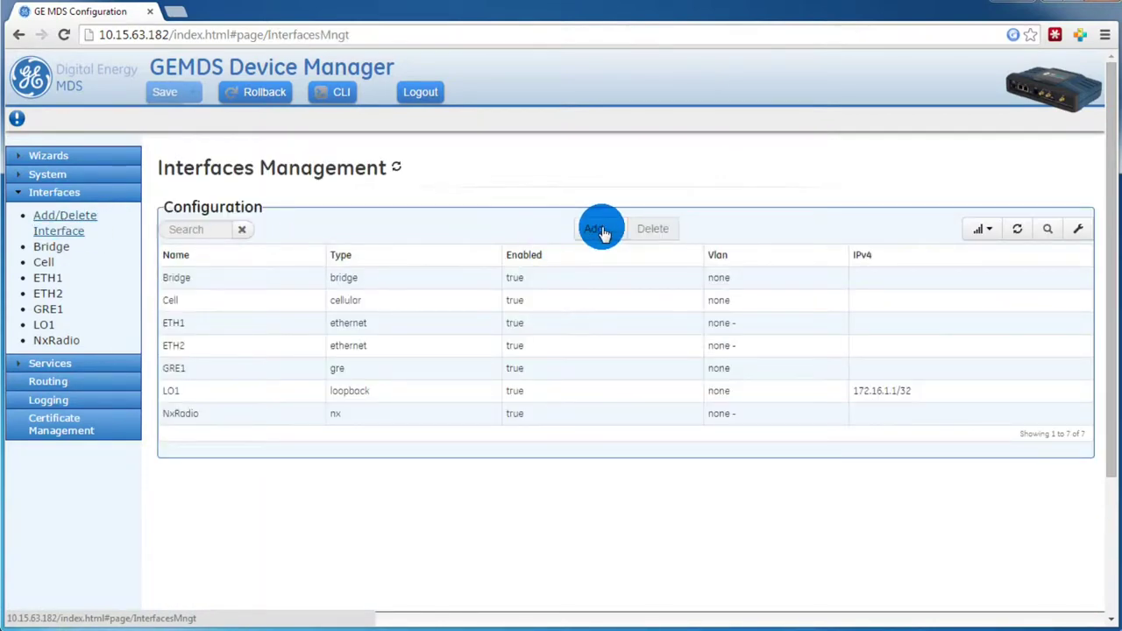
{"action": "left_click", "coordinate": [601, 230]}
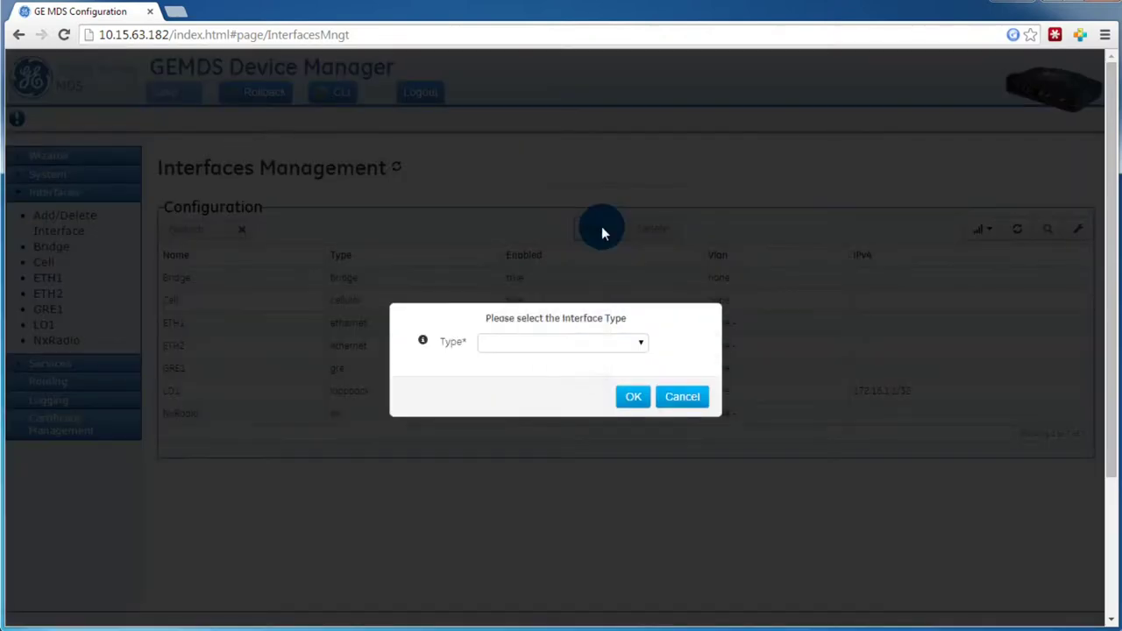
{"action": "left_click", "coordinate": [578, 341]}
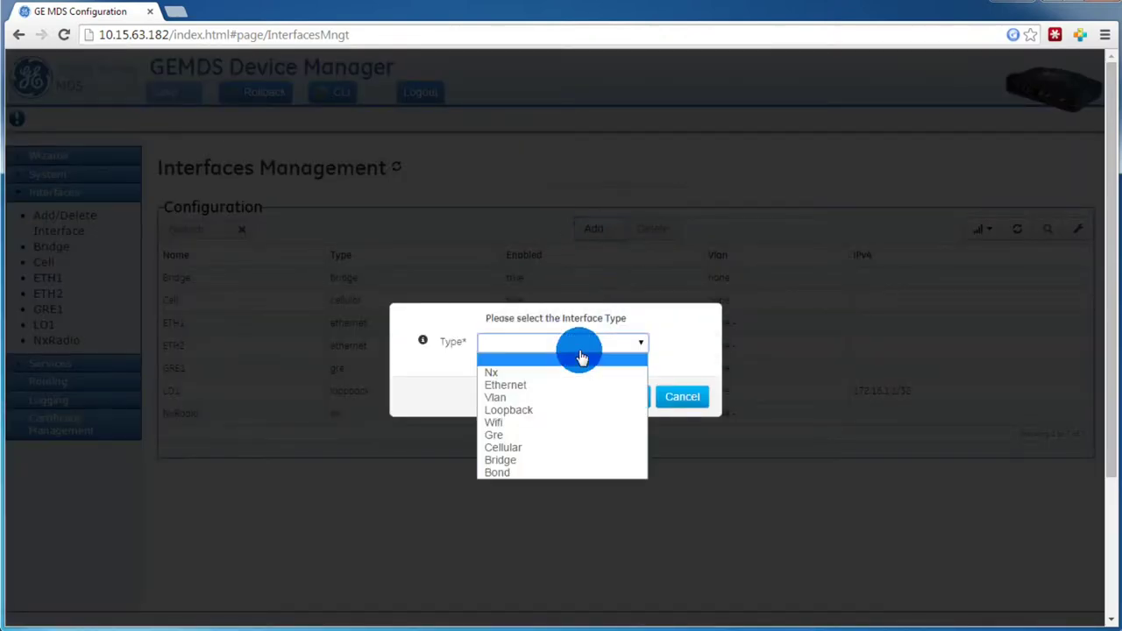
{"action": "left_click", "coordinate": [517, 398]}
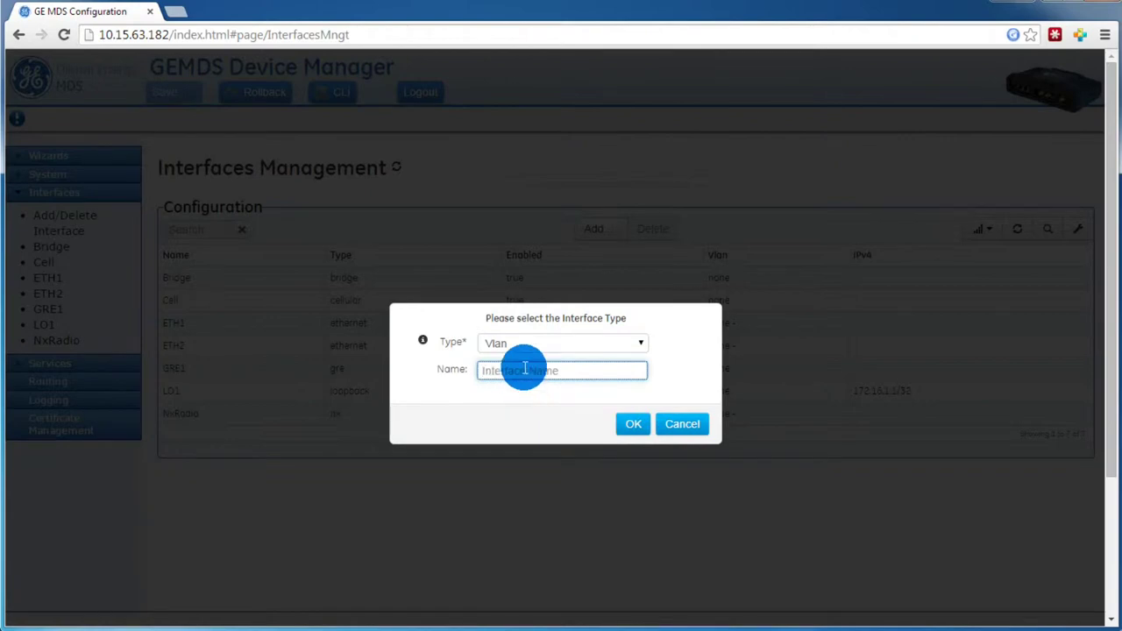
{"action": "type", "text": "VLAN"}
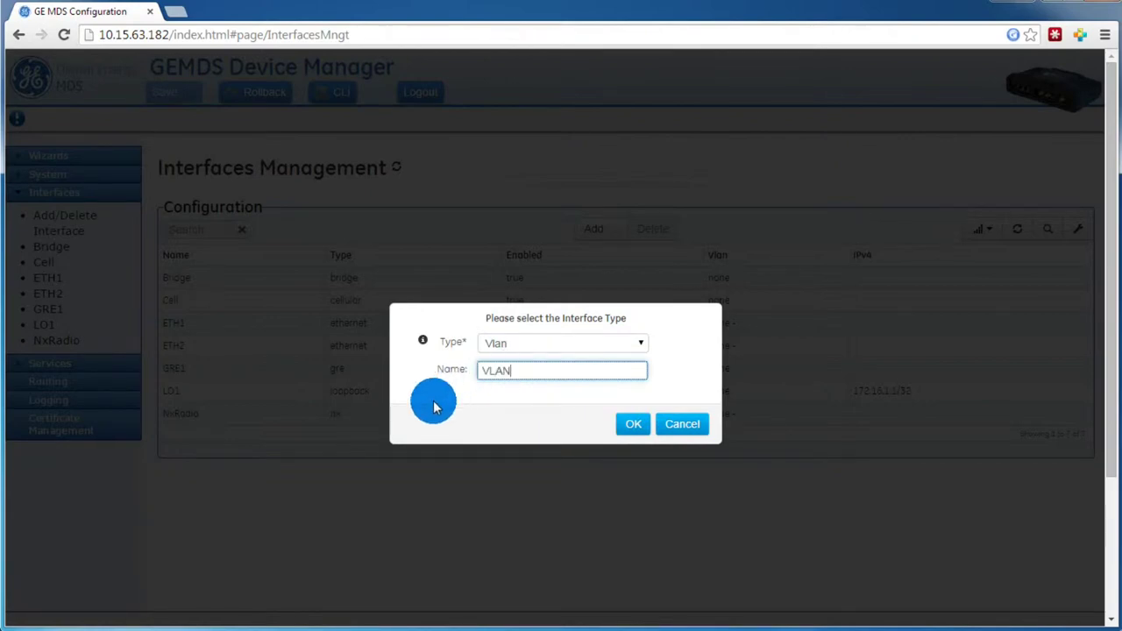
{"action": "type", "text": "568"}
{"action": "left_click", "coordinate": [630, 426]}
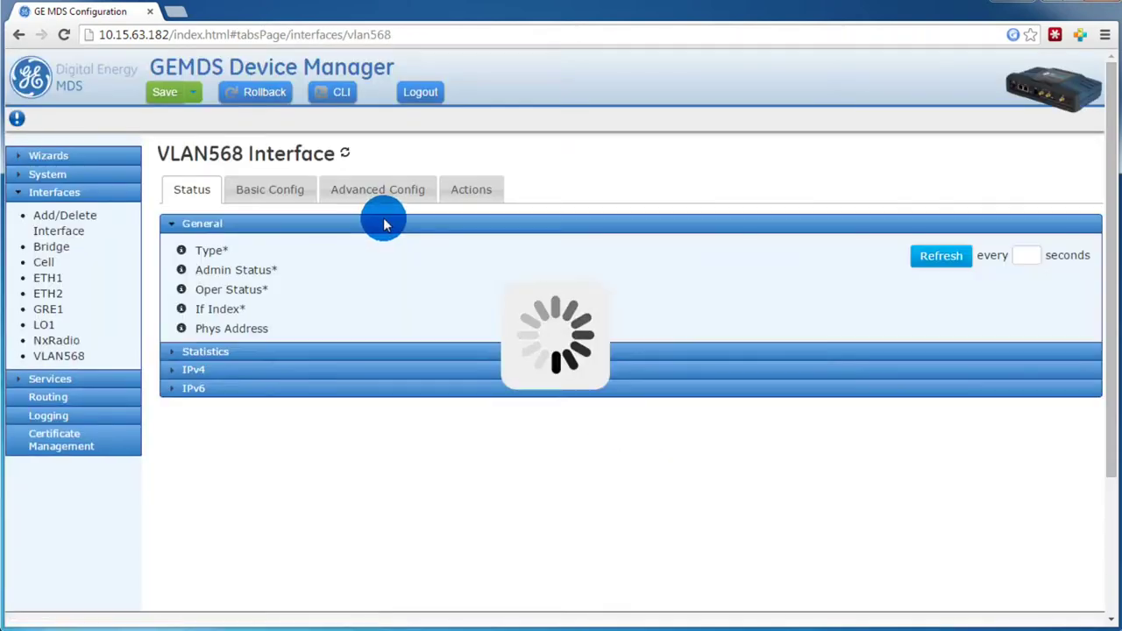
- Give VLAN568 the description 'Management VLAN' and Vlan ID 568
{"action": "left_click", "coordinate": [273, 188]}
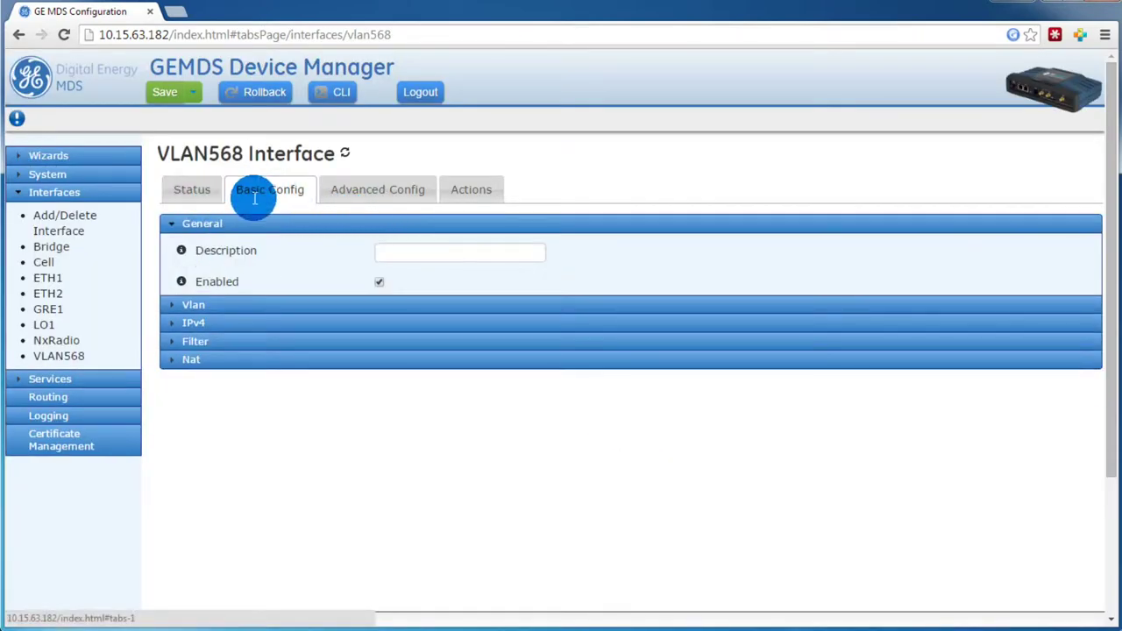
{"action": "left_click", "coordinate": [426, 254]}
{"action": "type", "text": "Man"}
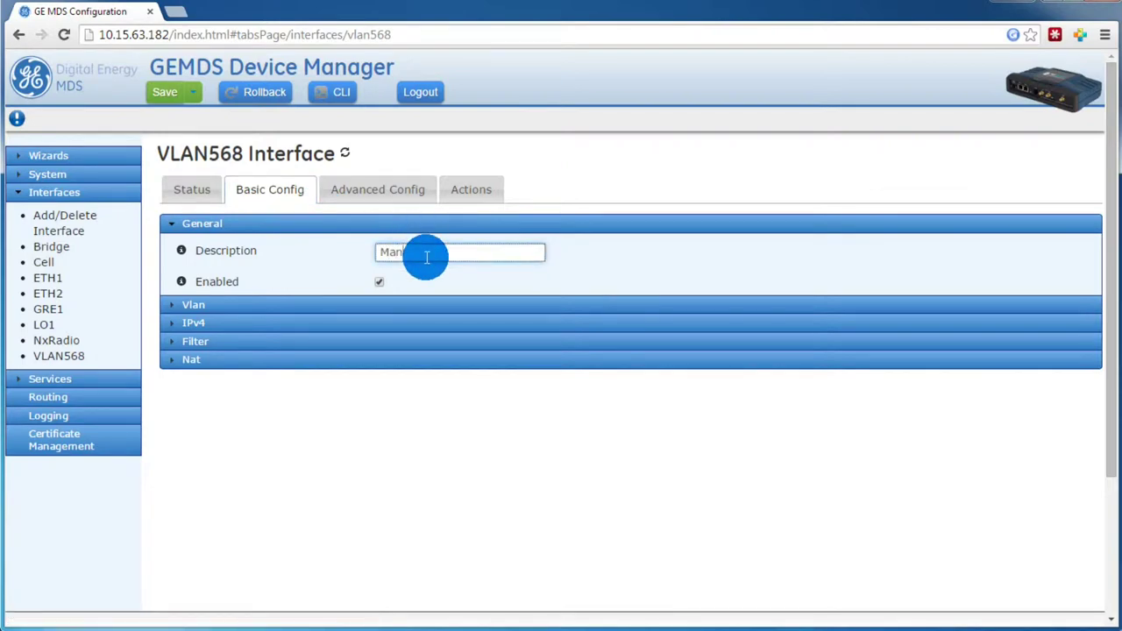
{"action": "type", "text": "agement VLAN"}
{"action": "left_click", "coordinate": [185, 307]}
{"action": "left_click", "coordinate": [408, 360]}
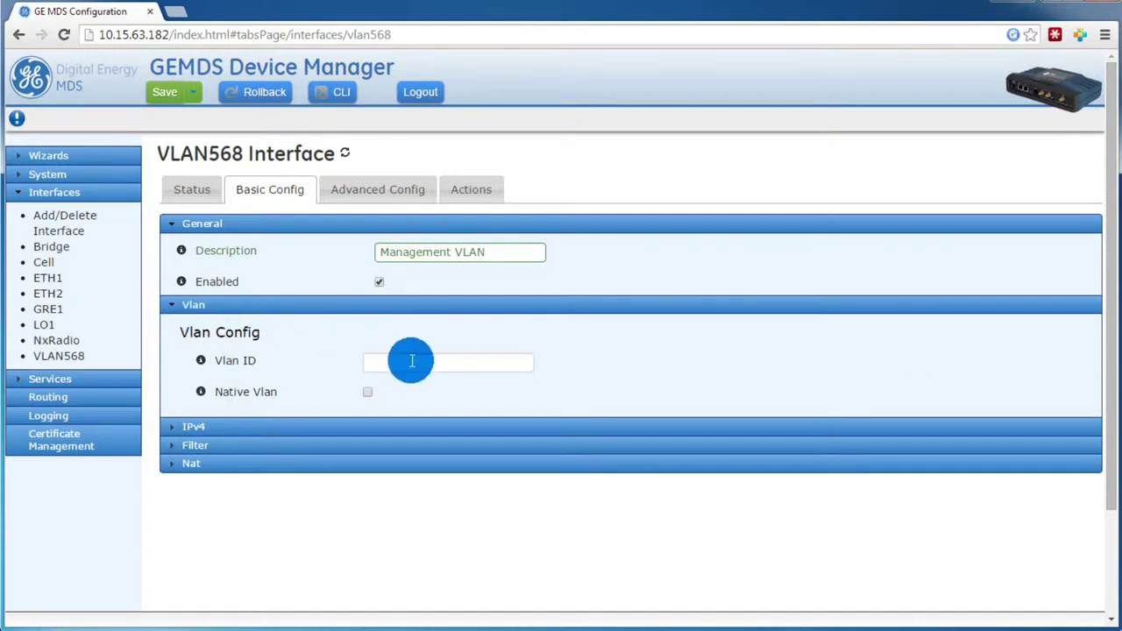
{"action": "type", "text": "568"}
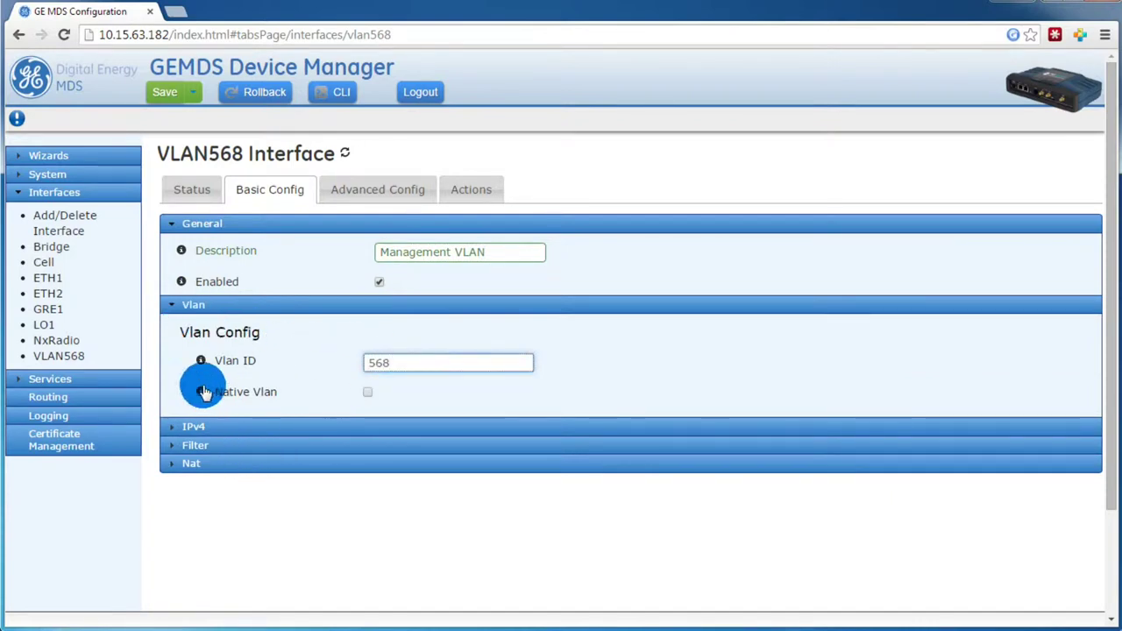
- Enable IPv4 on VLAN568 with DHCP addressing
{"action": "left_click", "coordinate": [168, 428]}
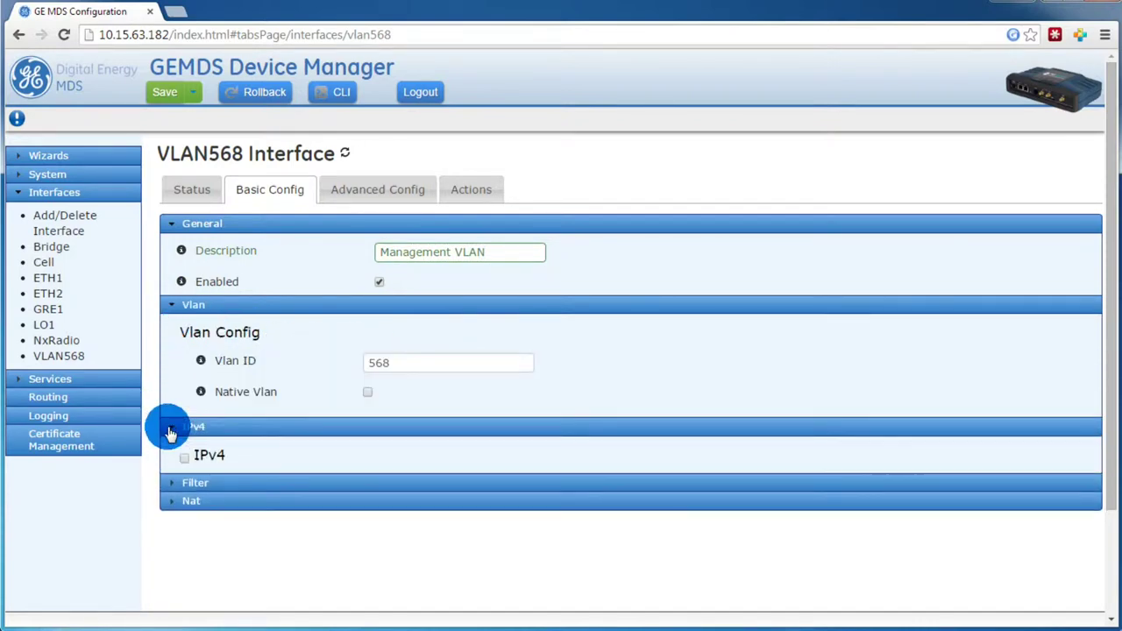
{"action": "left_click", "coordinate": [184, 453]}
{"action": "scroll", "coordinate": [185, 460], "scroll_direction": "down", "scroll_amount": 3}
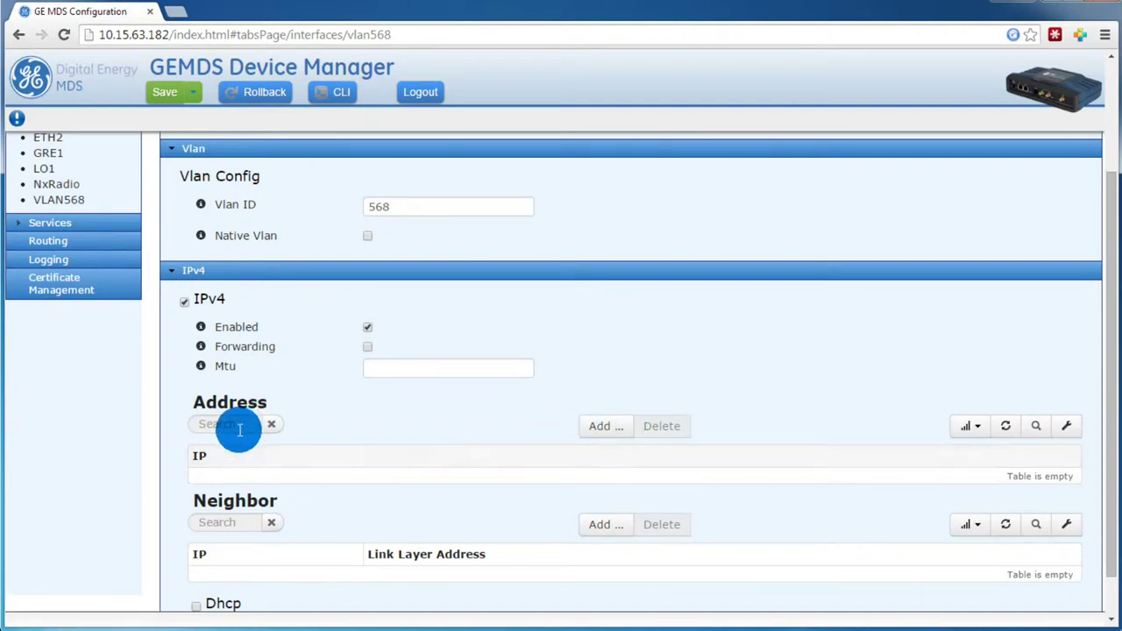
{"action": "scroll", "coordinate": [235, 438], "scroll_direction": "down", "scroll_amount": 1}
{"action": "left_click", "coordinate": [196, 559]}
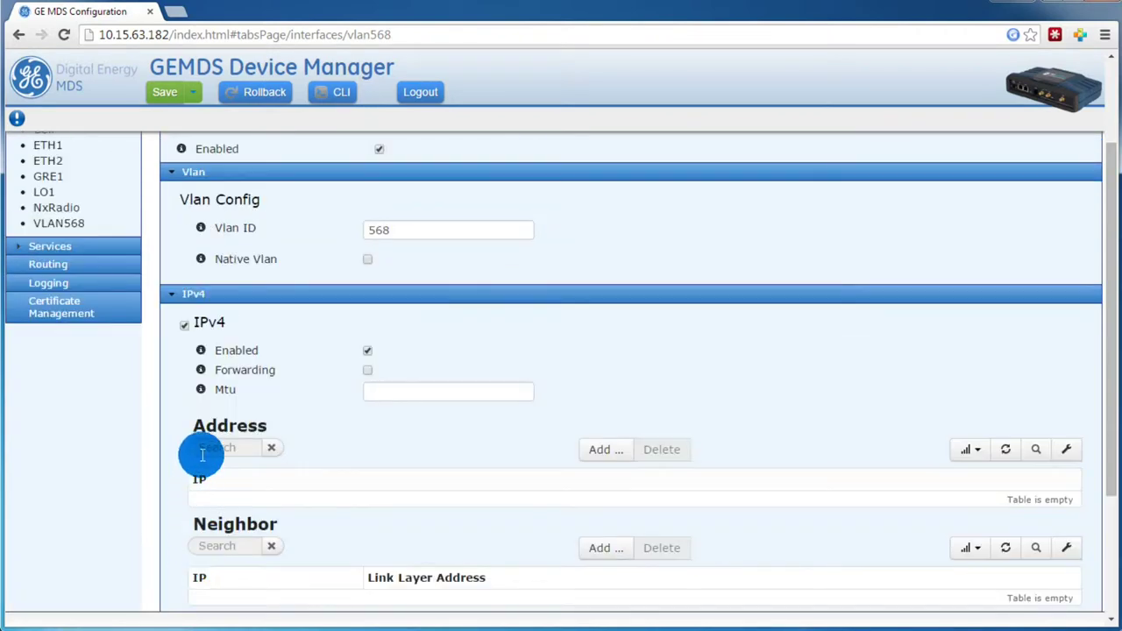
{"action": "scroll", "coordinate": [201, 456], "scroll_direction": "down", "scroll_amount": 4}
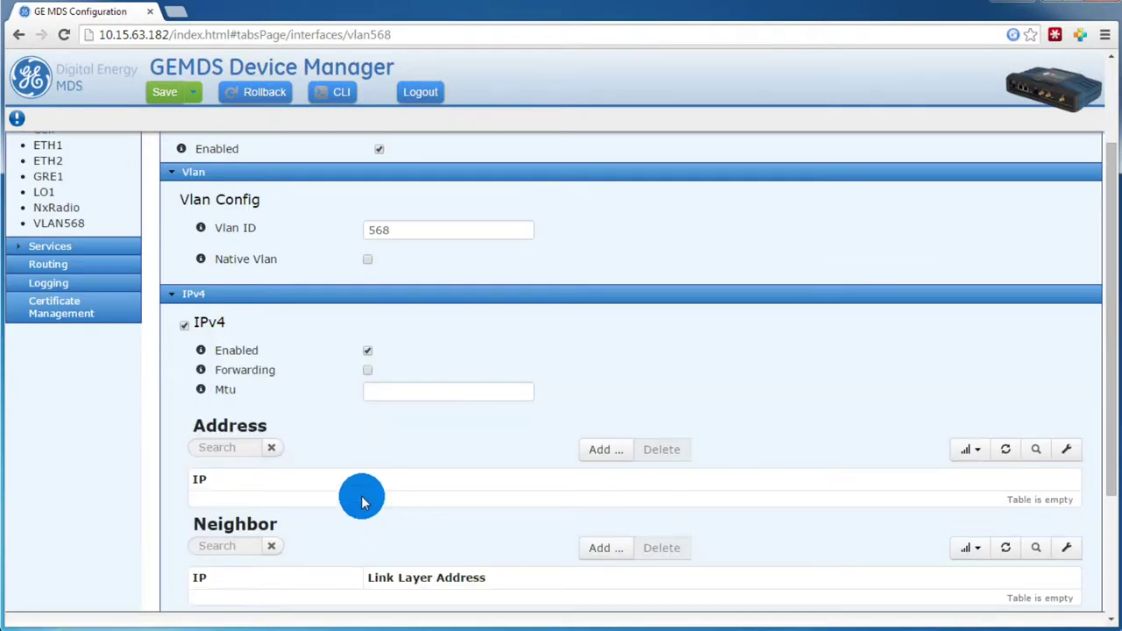
{"action": "scroll", "coordinate": [363, 494], "scroll_direction": "down", "scroll_amount": 3}
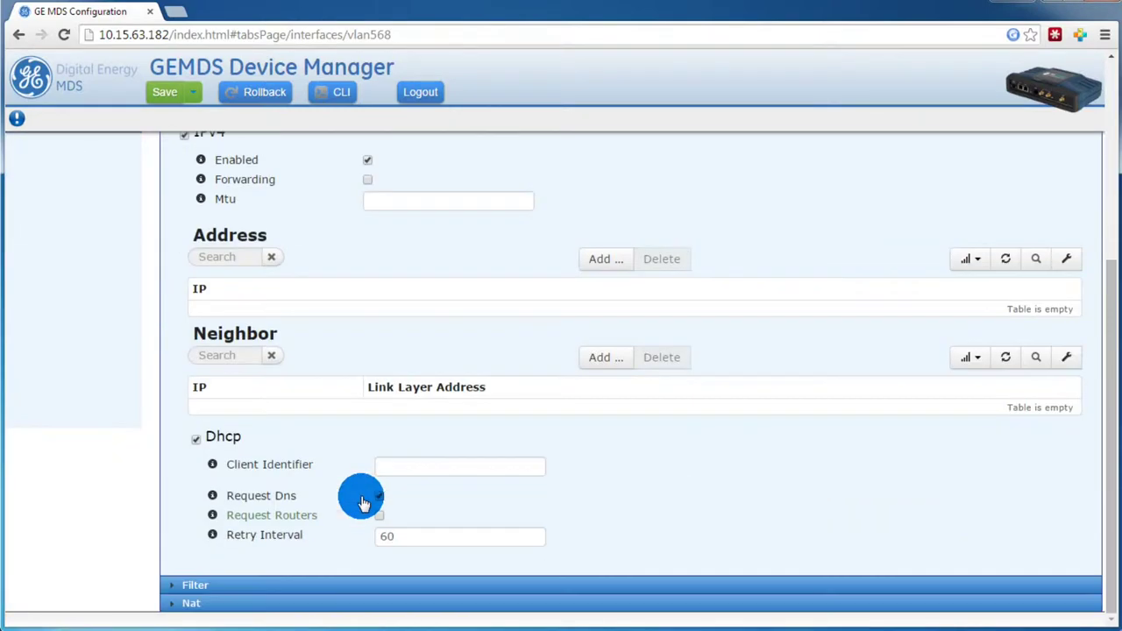
{"action": "left_click", "coordinate": [167, 586]}
- Set VLAN568's input filter to IN_TRUSTED and output filter to OUT_TRUSTED
{"action": "scroll", "coordinate": [191, 548], "scroll_direction": "down", "scroll_amount": 2}
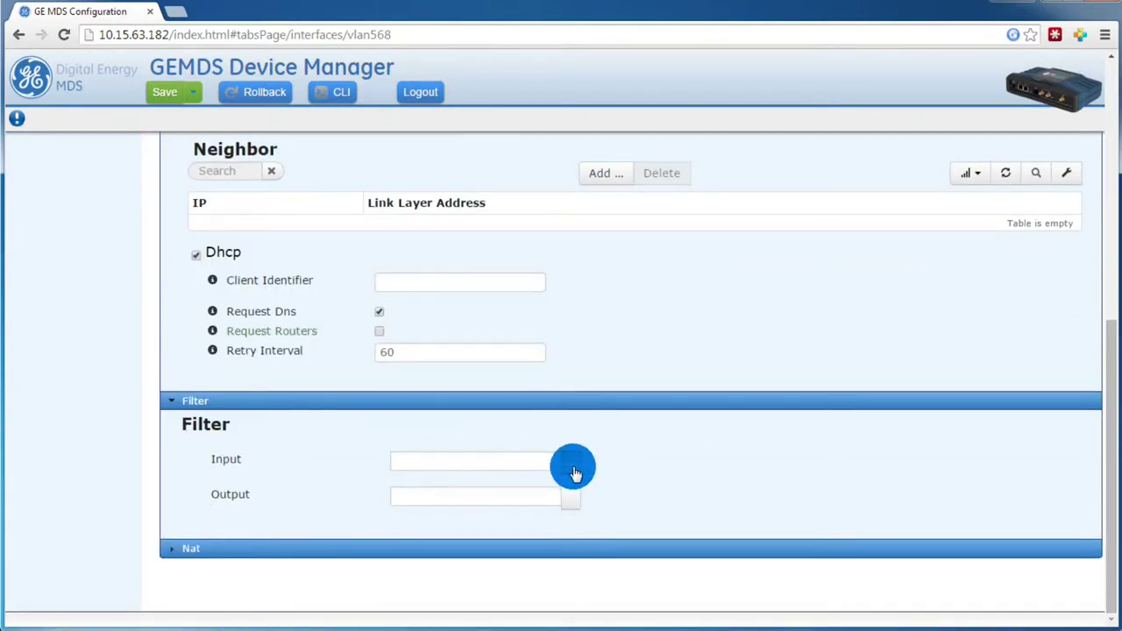
{"action": "left_click", "coordinate": [574, 473]}
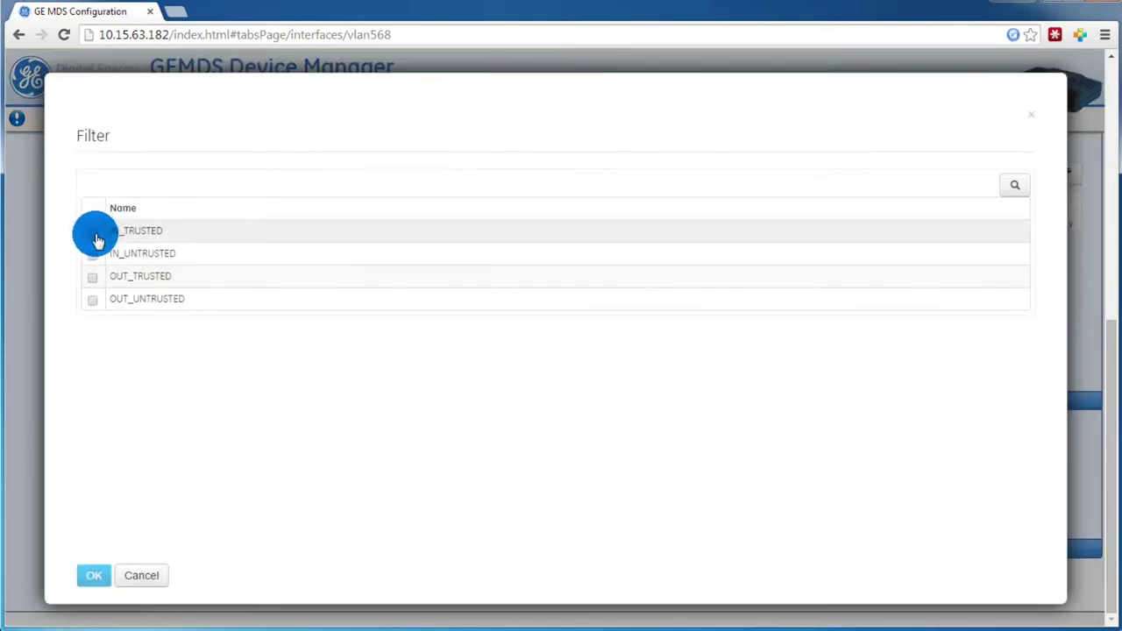
{"action": "left_click", "coordinate": [94, 235]}
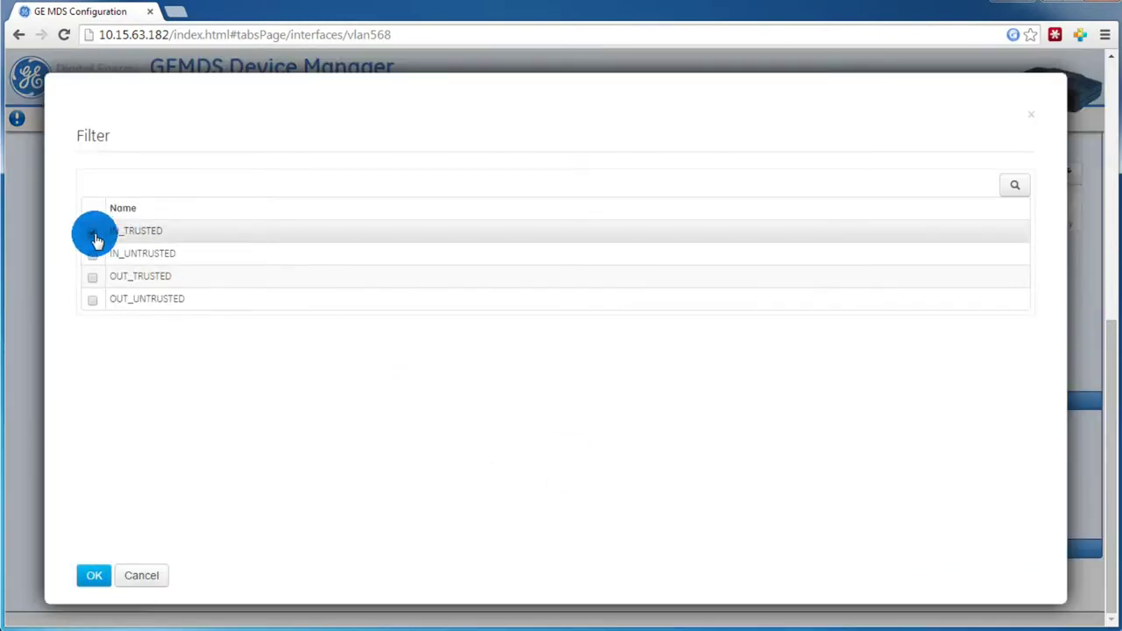
{"action": "left_click", "coordinate": [93, 575]}
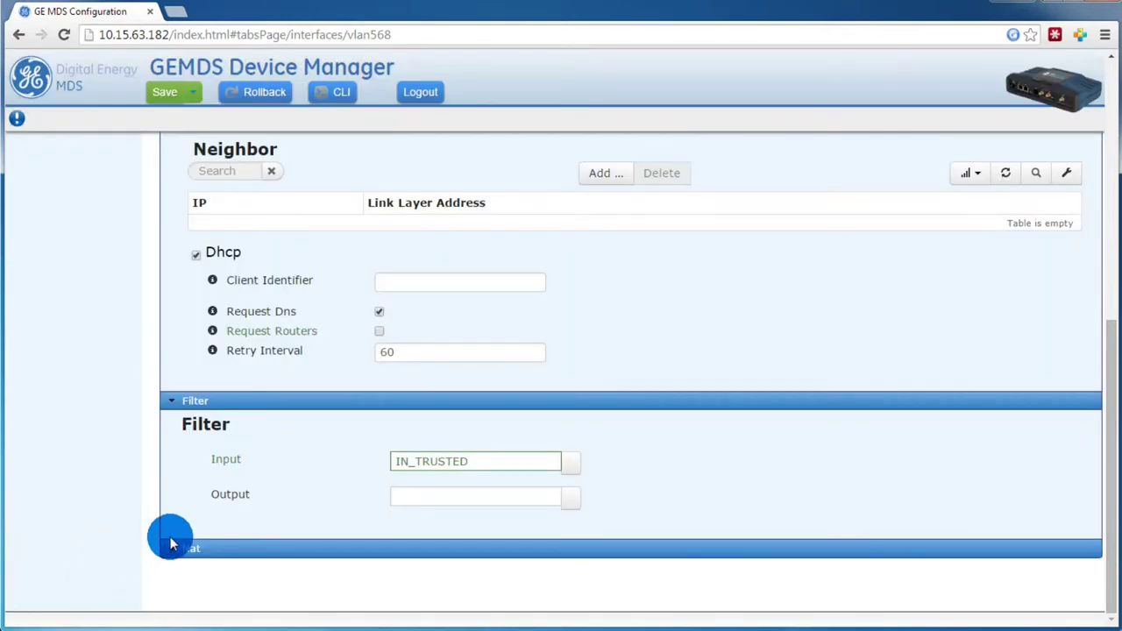
{"action": "left_click", "coordinate": [571, 497]}
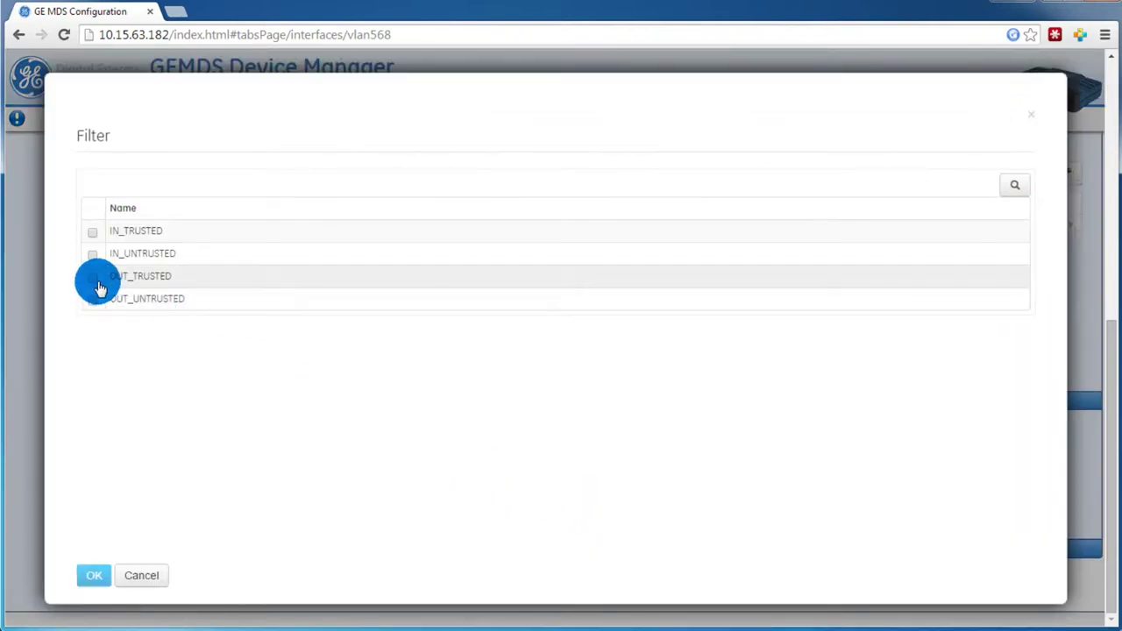
{"action": "left_click", "coordinate": [92, 575]}
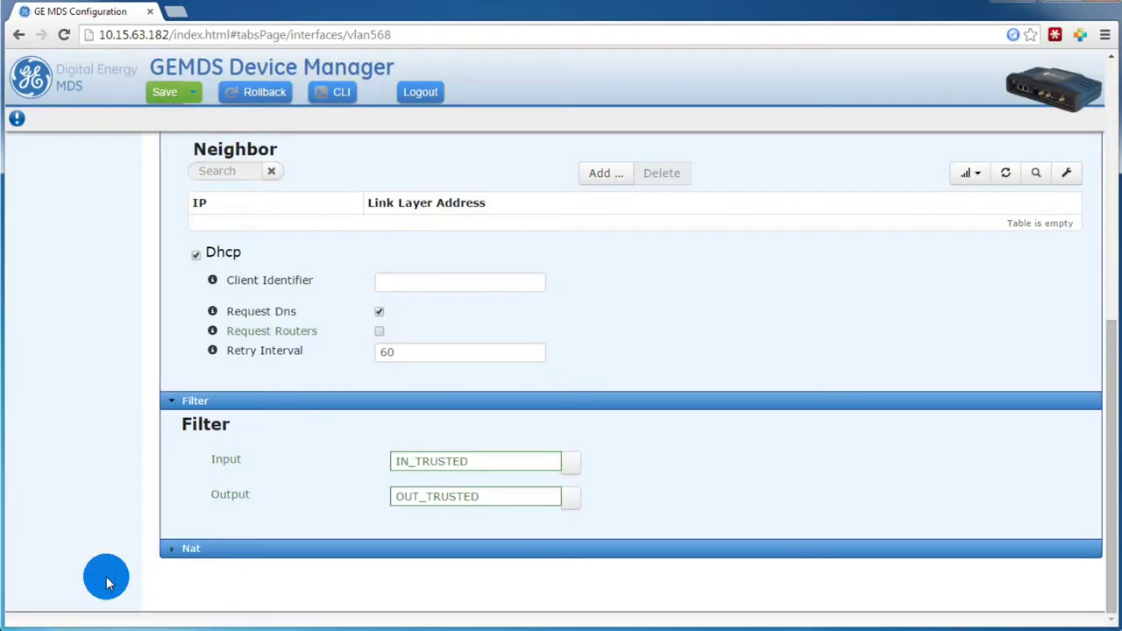
- Save the VLAN568 configuration and confirm the changes
{"action": "scroll", "coordinate": [562, 504], "scroll_direction": "up", "scroll_amount": 1}
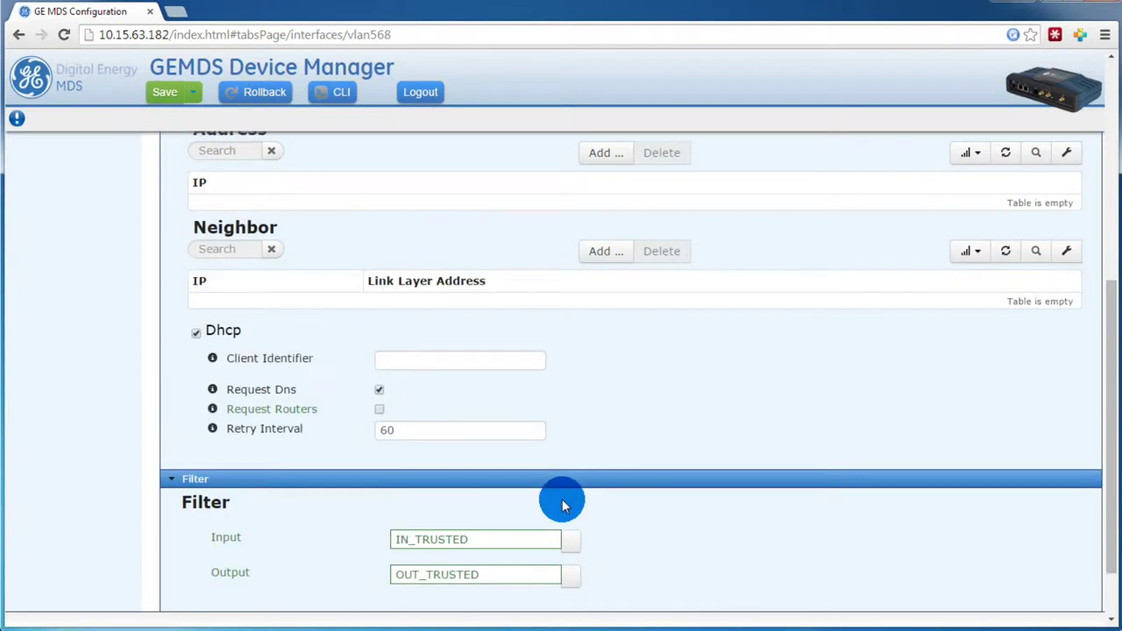
{"action": "scroll", "coordinate": [562, 504], "scroll_direction": "up", "scroll_amount": 2}
{"action": "scroll", "coordinate": [562, 504], "scroll_direction": "up", "scroll_amount": 4}
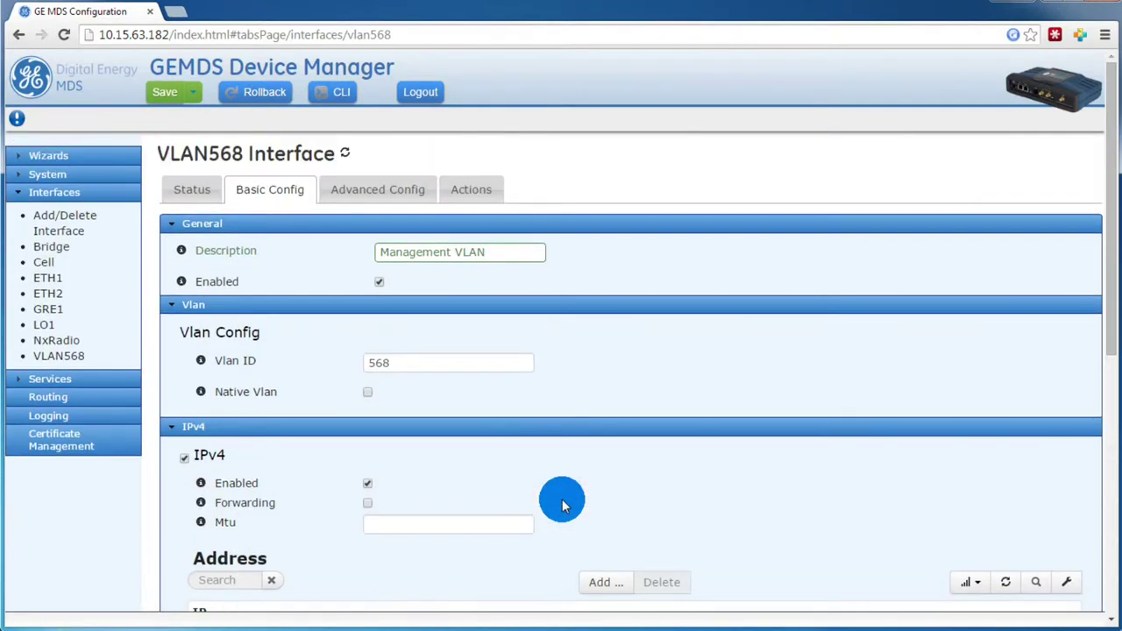
{"action": "left_click", "coordinate": [174, 100]}
{"action": "left_click", "coordinate": [749, 207]}
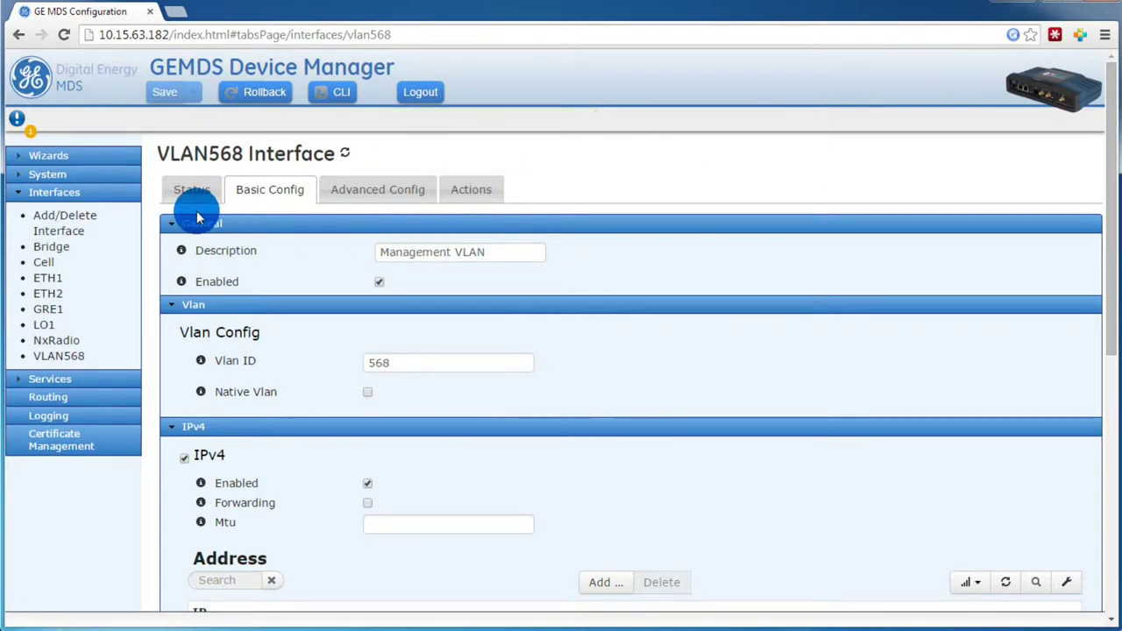
- Add another interface of type Vlan named VLAN569 via Add/Delete Interface
{"action": "left_click", "coordinate": [57, 222]}
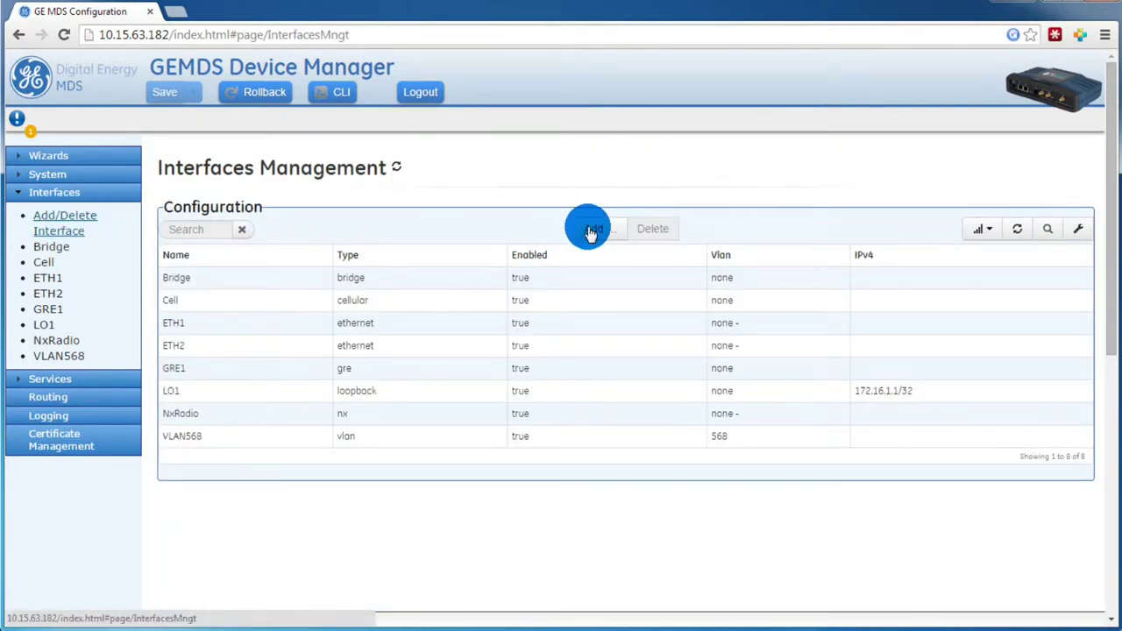
{"action": "left_click", "coordinate": [592, 232]}
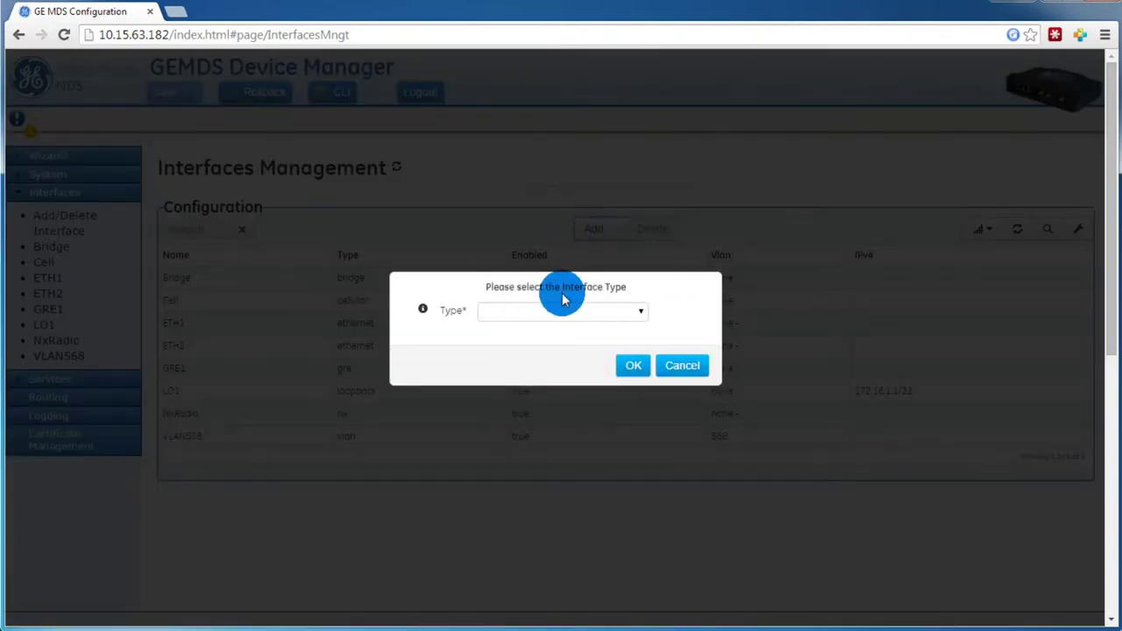
{"action": "left_click", "coordinate": [561, 312]}
{"action": "left_click", "coordinate": [518, 369]}
{"action": "left_click", "coordinate": [523, 351]}
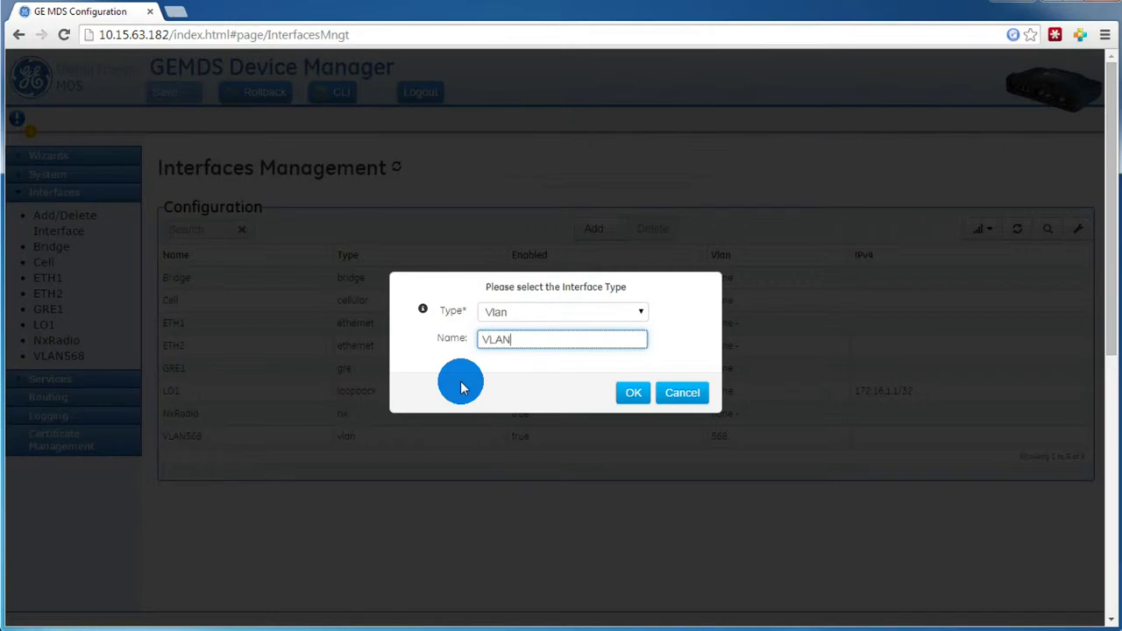
{"action": "type", "text": "VLAN569"}
{"action": "left_click", "coordinate": [633, 392]}
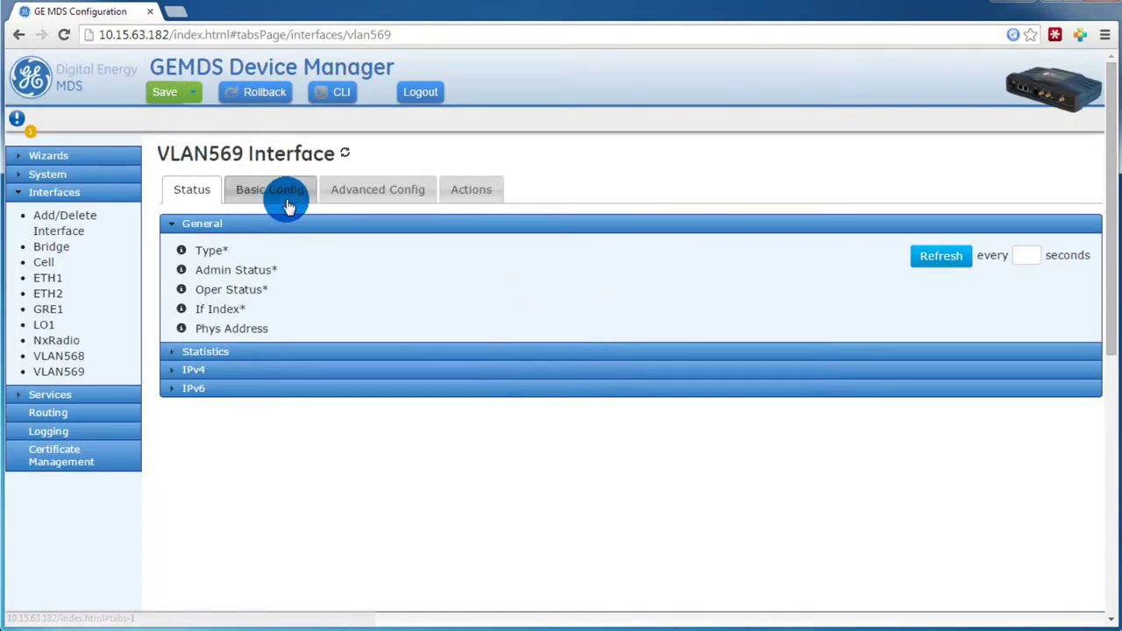
- Give VLAN569 the description 'Data VLAN' and Vlan ID 569
{"action": "left_click", "coordinate": [286, 192]}
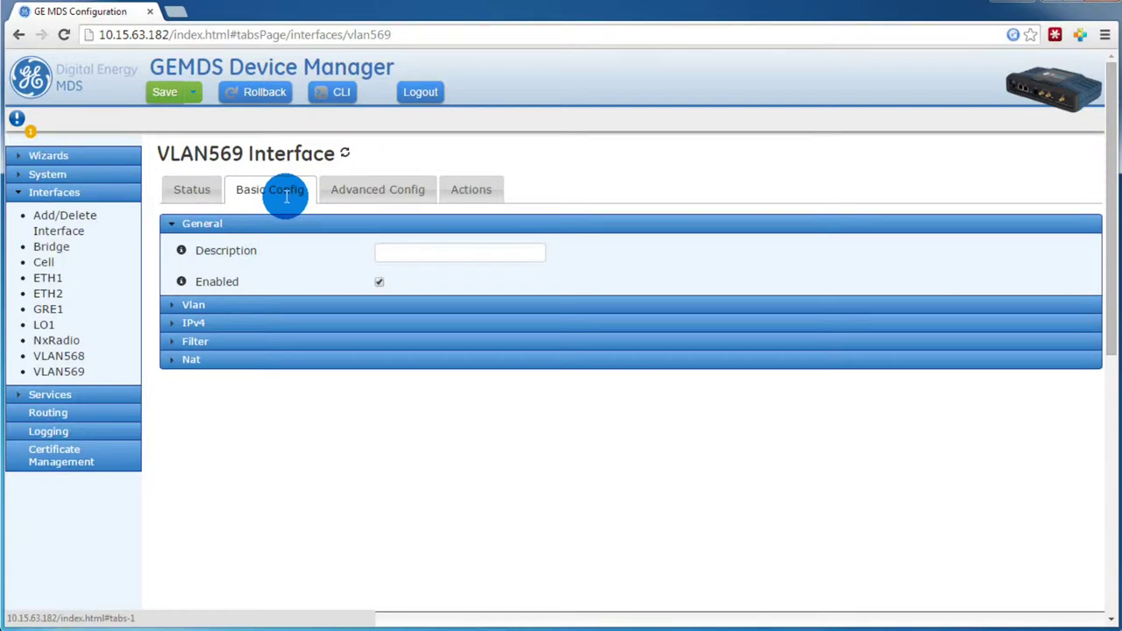
{"action": "left_click", "coordinate": [408, 251]}
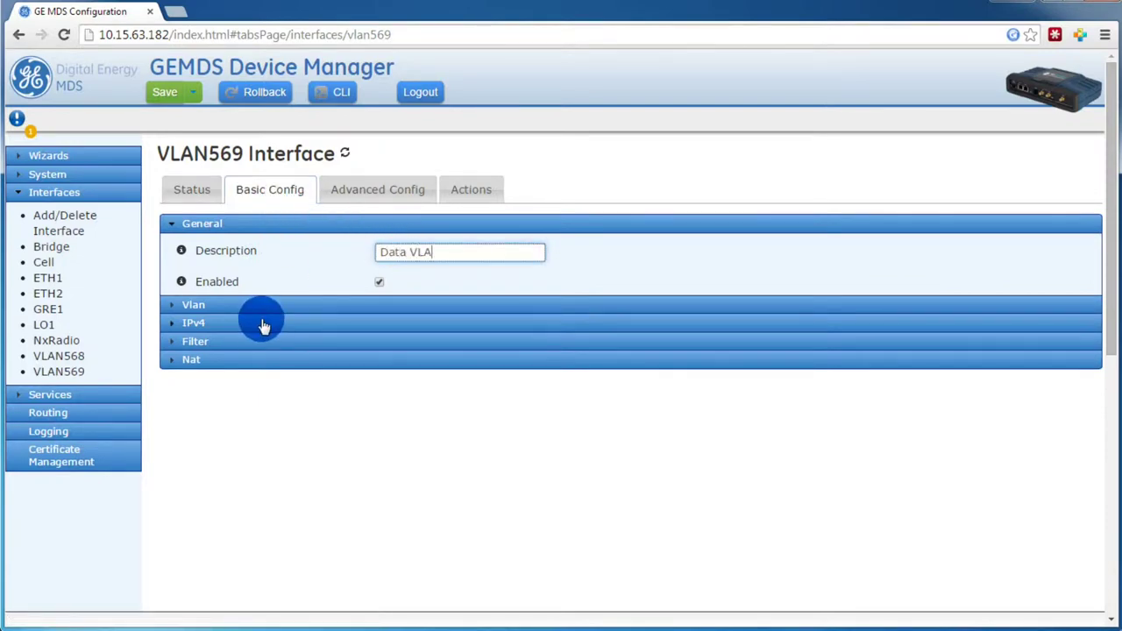
{"action": "left_click", "coordinate": [174, 306]}
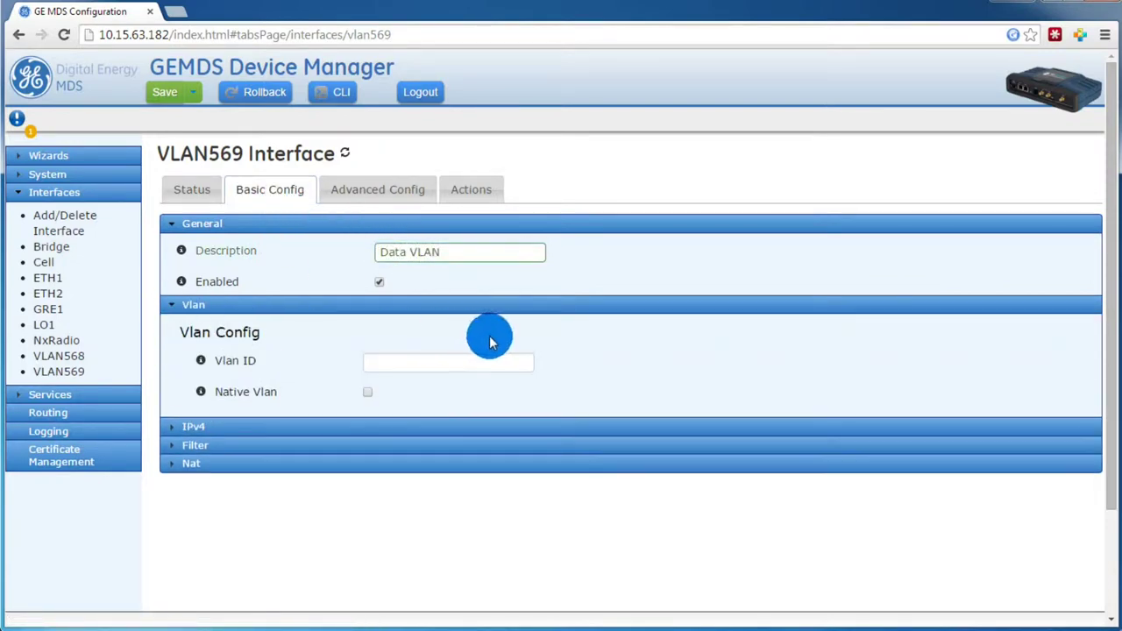
{"action": "left_click", "coordinate": [482, 365]}
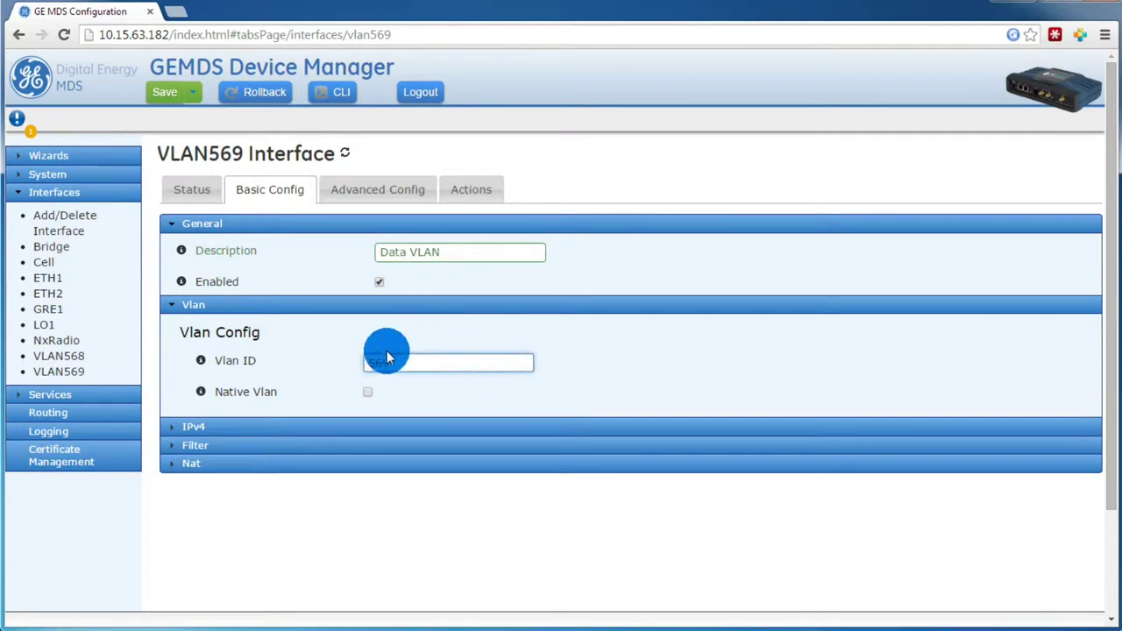
{"action": "left_click", "coordinate": [388, 406]}
- Enable IPv4 on VLAN569 and enter the static address 10.15.63.242
{"action": "left_click", "coordinate": [163, 429]}
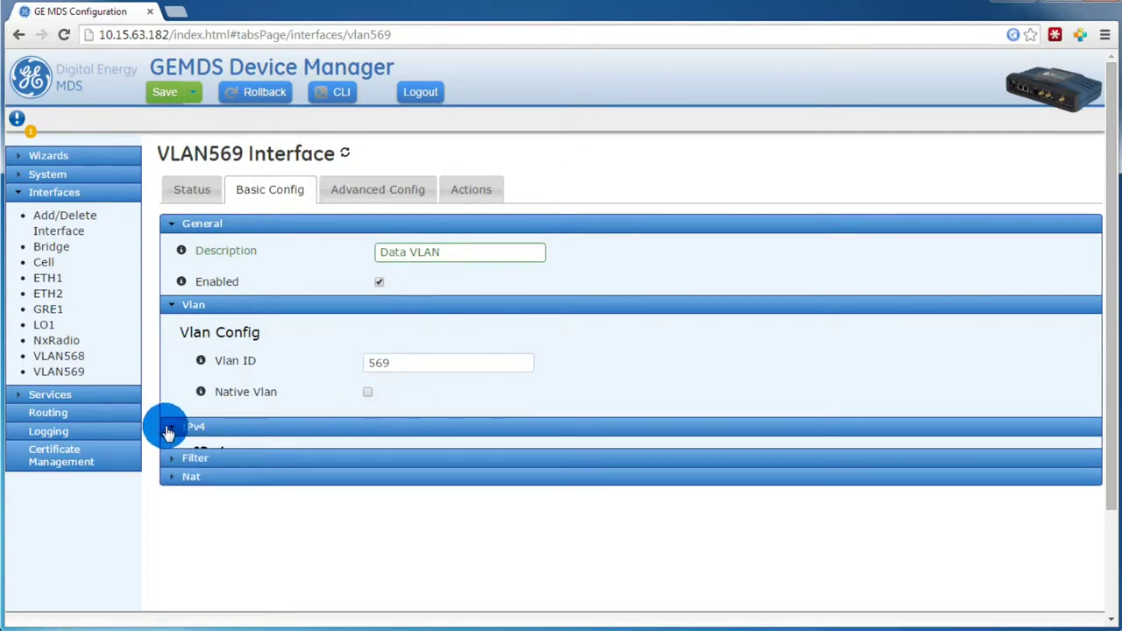
{"action": "left_click", "coordinate": [185, 459]}
{"action": "scroll", "coordinate": [193, 461], "scroll_direction": "down", "scroll_amount": 2}
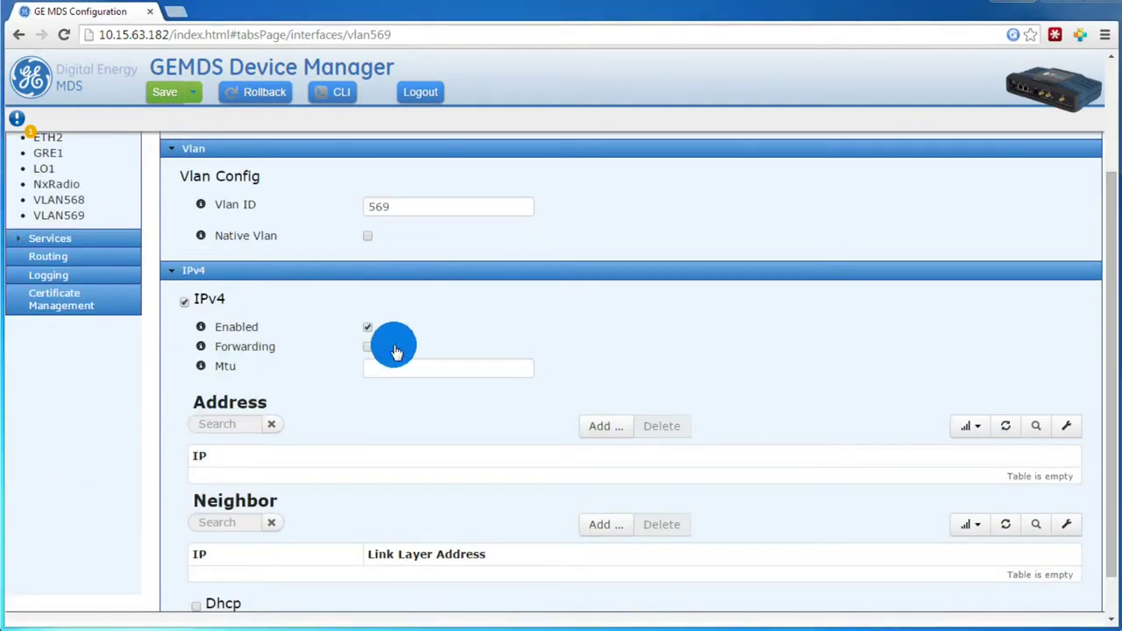
{"action": "left_click", "coordinate": [600, 428]}
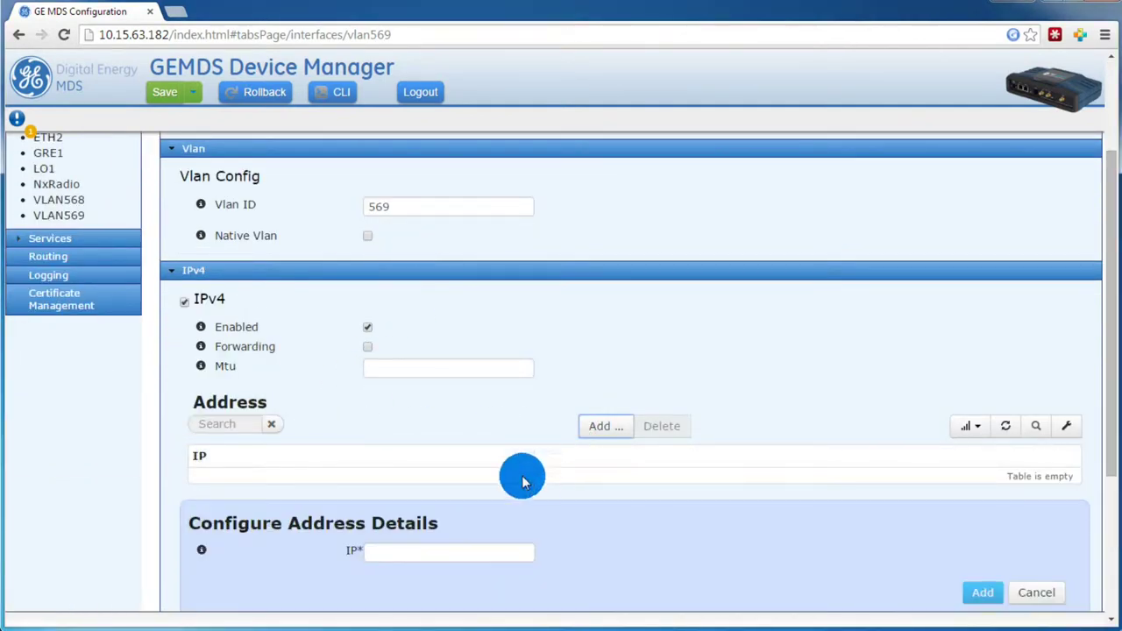
{"action": "left_click", "coordinate": [463, 553]}
{"action": "scroll", "coordinate": [422, 491], "scroll_direction": "down", "scroll_amount": 2}
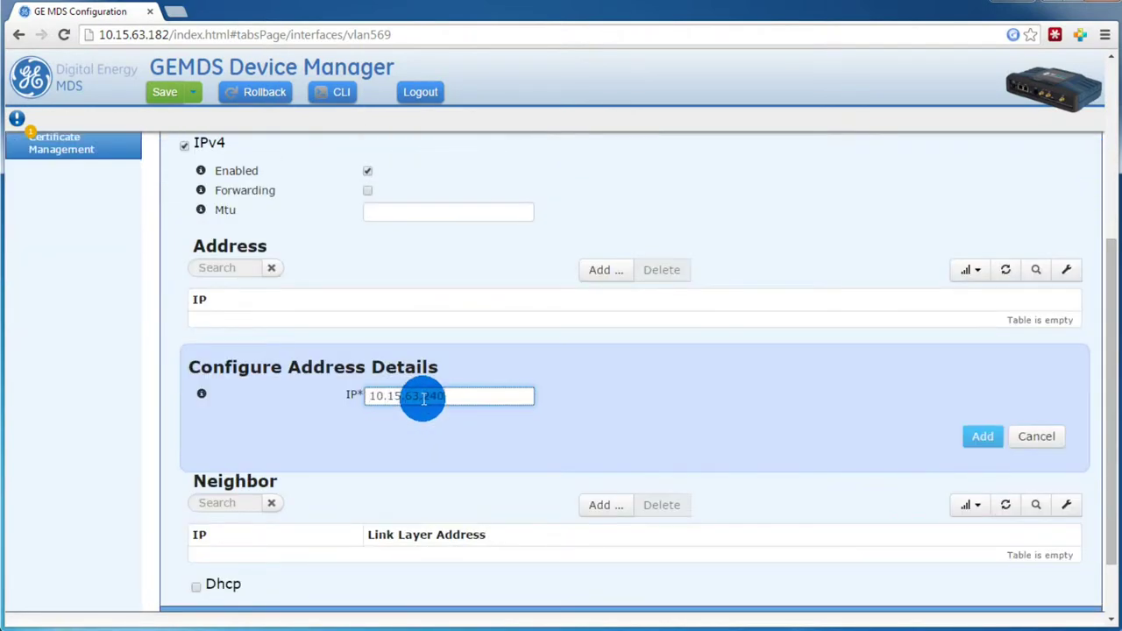
{"action": "left_click_drag", "start_coordinate": [422, 399], "coordinate": [424, 405]}
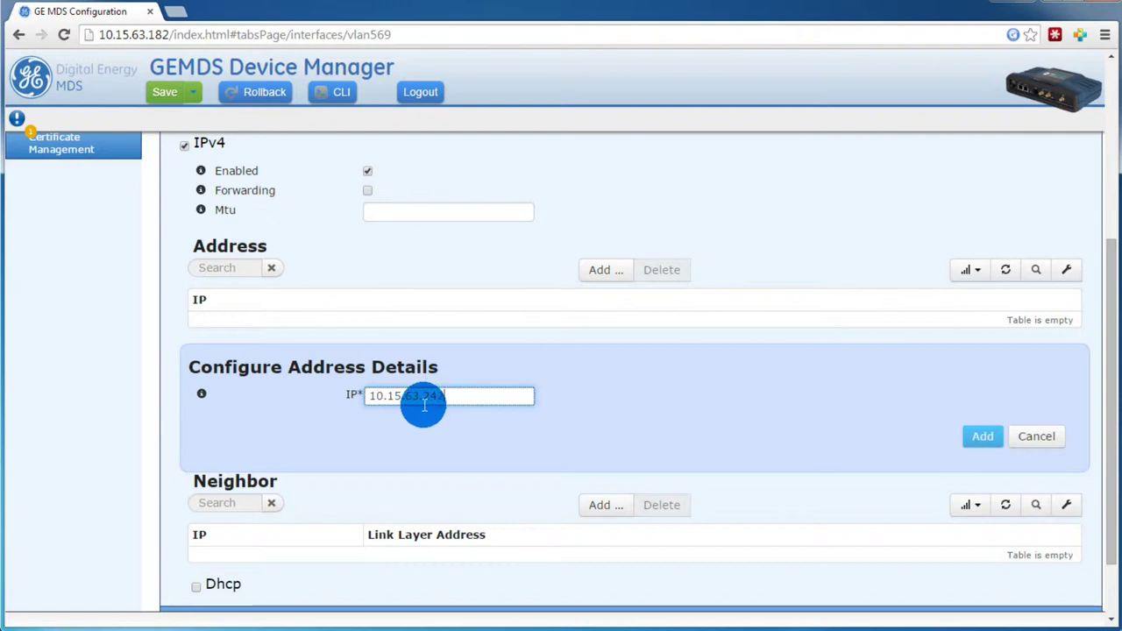
{"action": "left_click", "coordinate": [528, 402]}
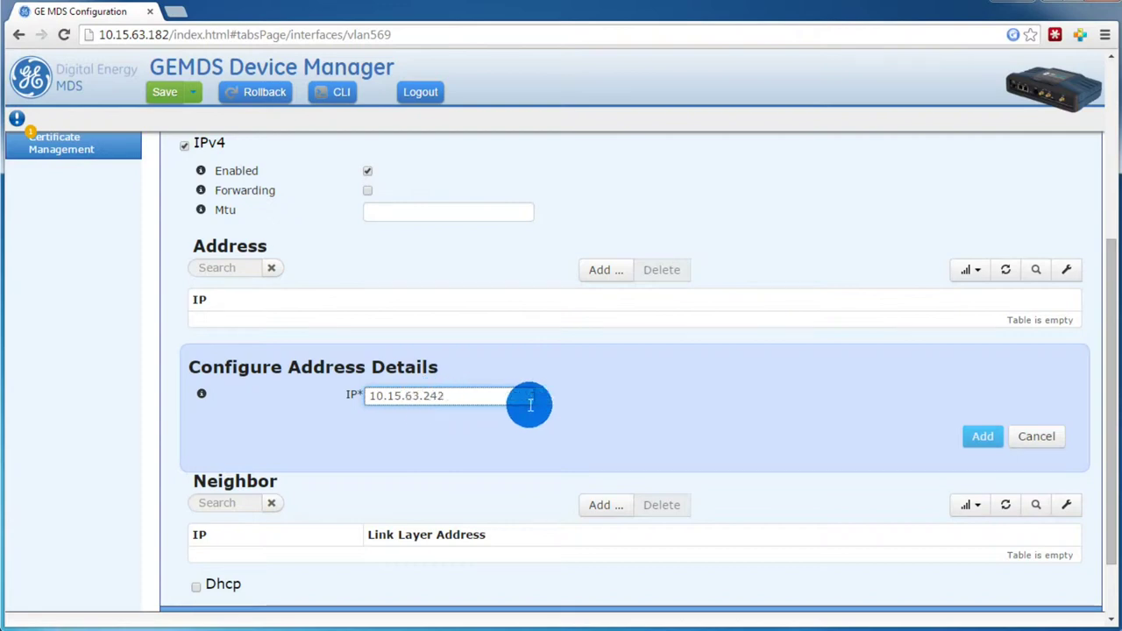
- Specify the address subnet as prefix length 26 and finish adding it
{"action": "left_click", "coordinate": [973, 450]}
{"action": "left_click", "coordinate": [224, 416]}
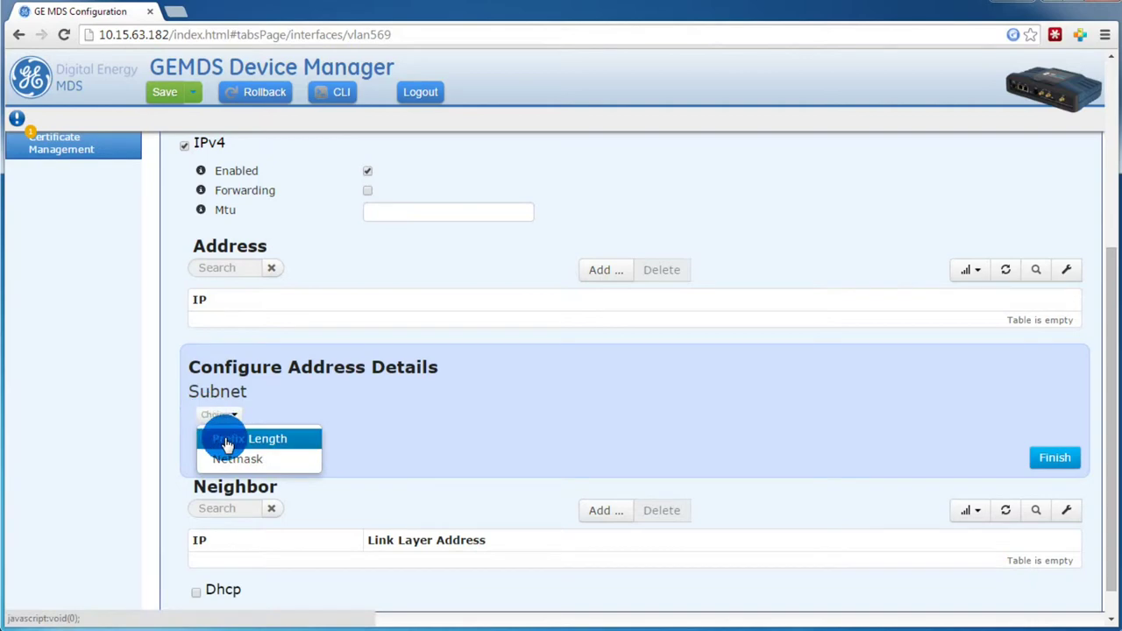
{"action": "left_click", "coordinate": [226, 439]}
{"action": "left_click", "coordinate": [376, 436]}
{"action": "type", "text": "26"}
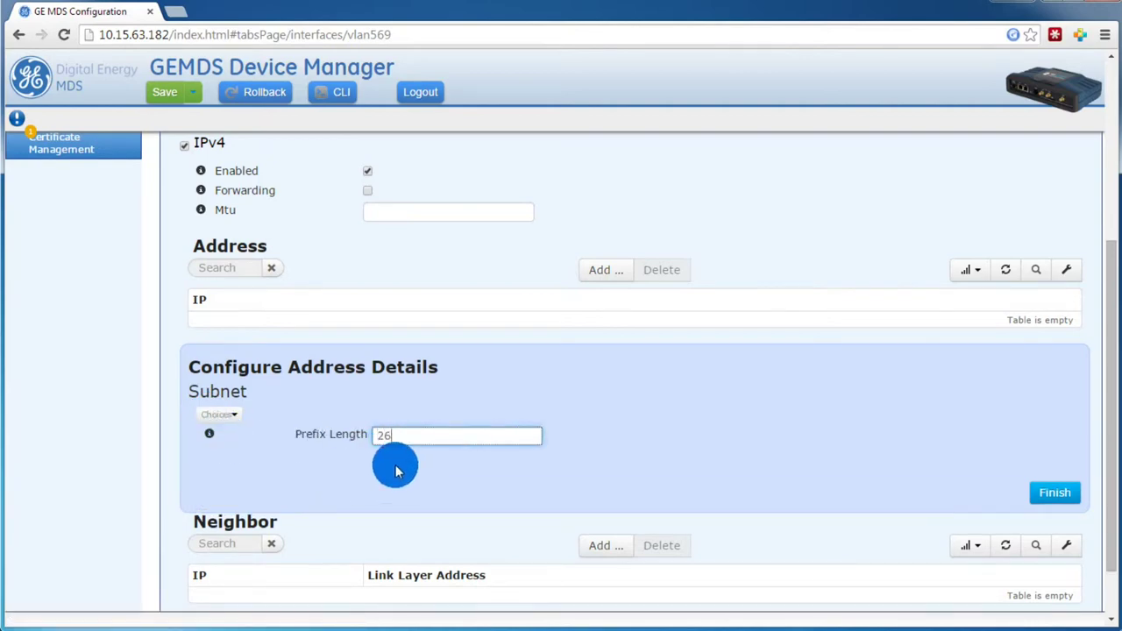
{"action": "left_click", "coordinate": [1053, 493]}
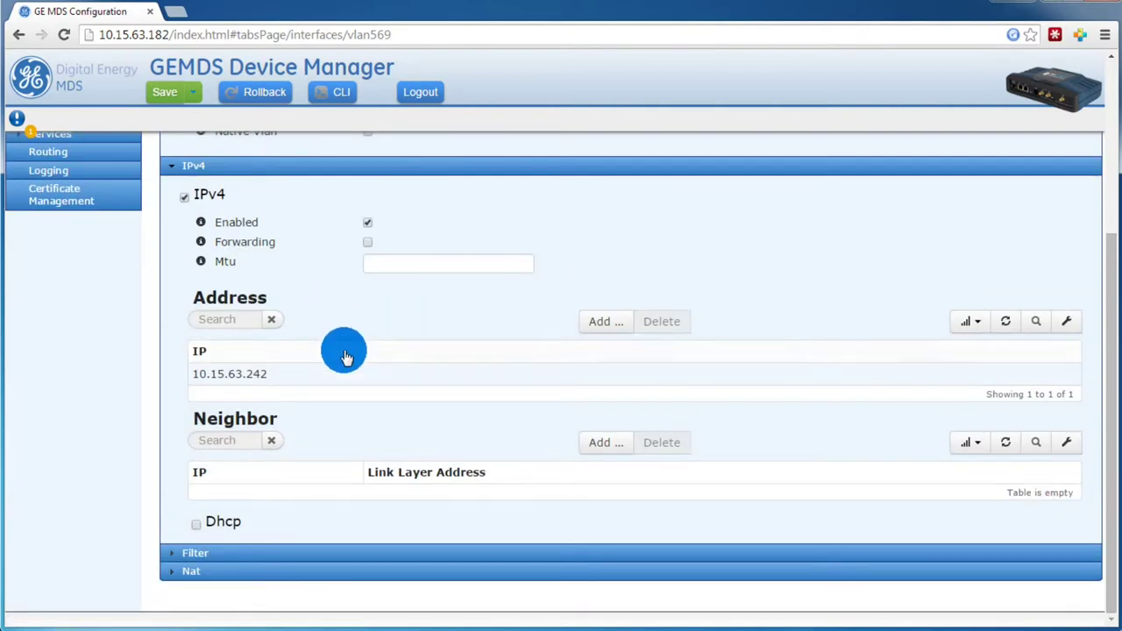
{"action": "left_click", "coordinate": [166, 552]}
- Set VLAN569's input filter to IN_TRUSTED and output filter to OUT_TRUSTED
{"action": "scroll", "coordinate": [232, 530], "scroll_direction": "down", "scroll_amount": 2}
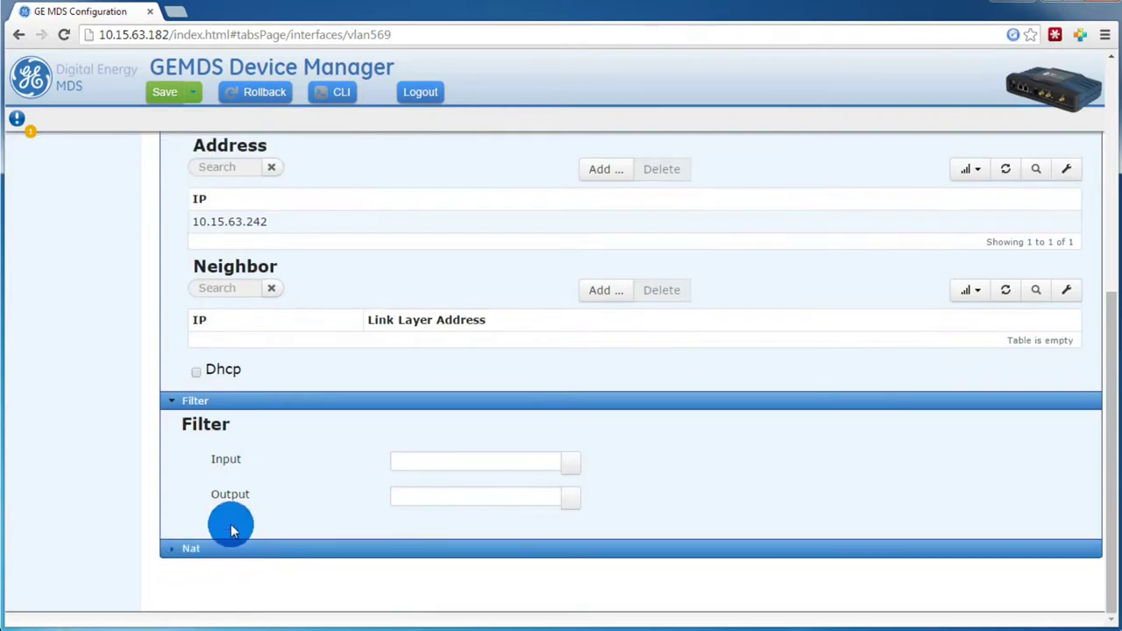
{"action": "left_click", "coordinate": [570, 463]}
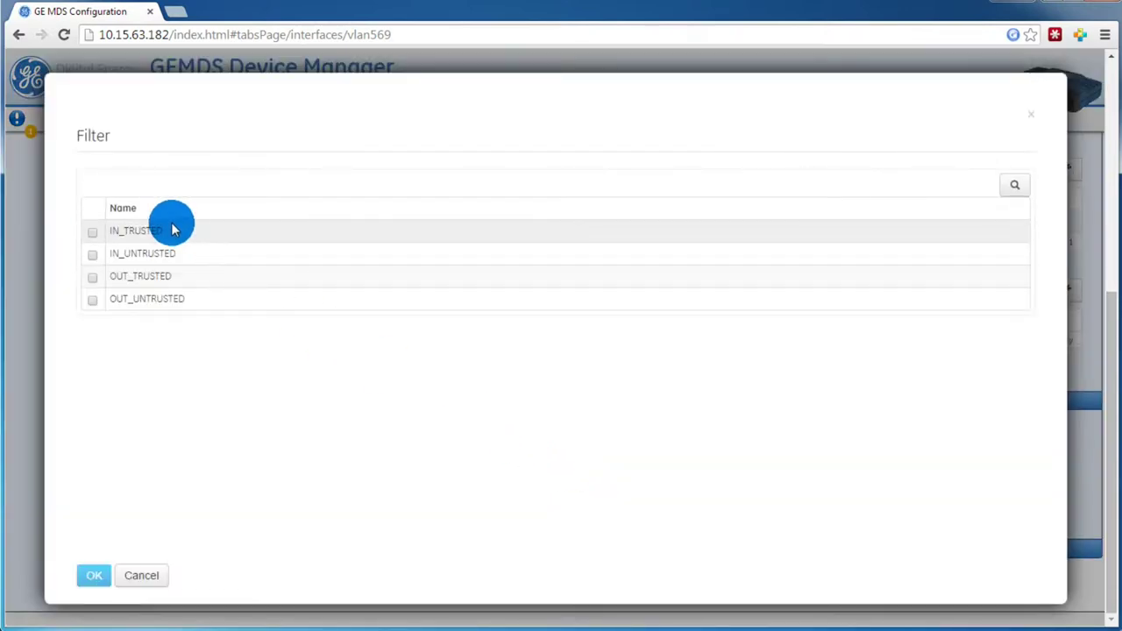
{"action": "left_click", "coordinate": [92, 231]}
{"action": "left_click", "coordinate": [94, 575]}
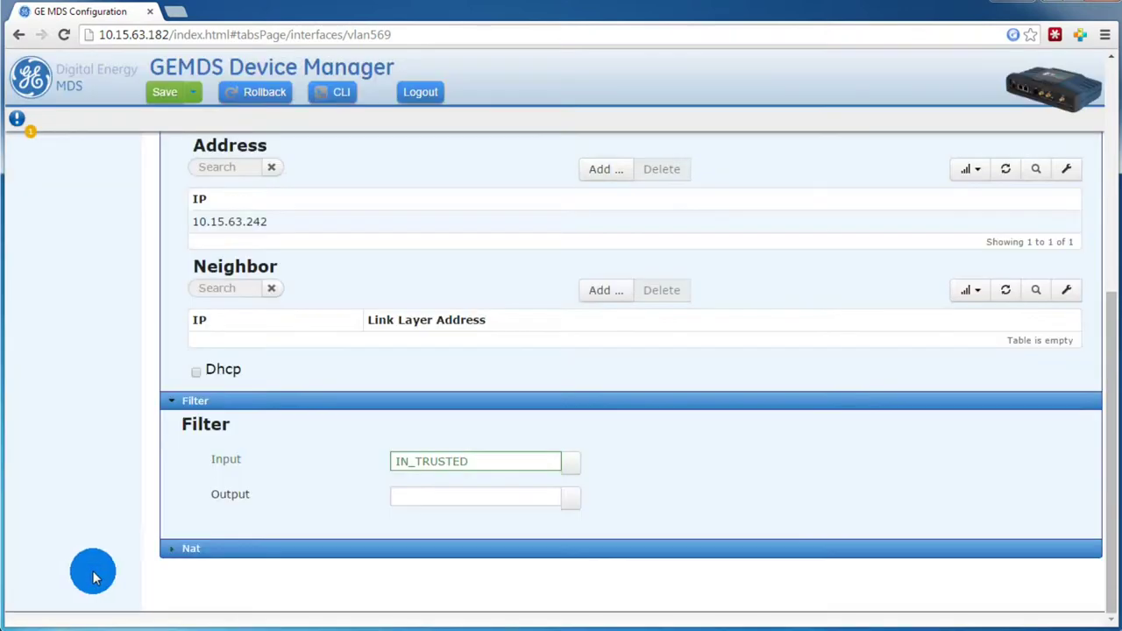
{"action": "left_click", "coordinate": [571, 498]}
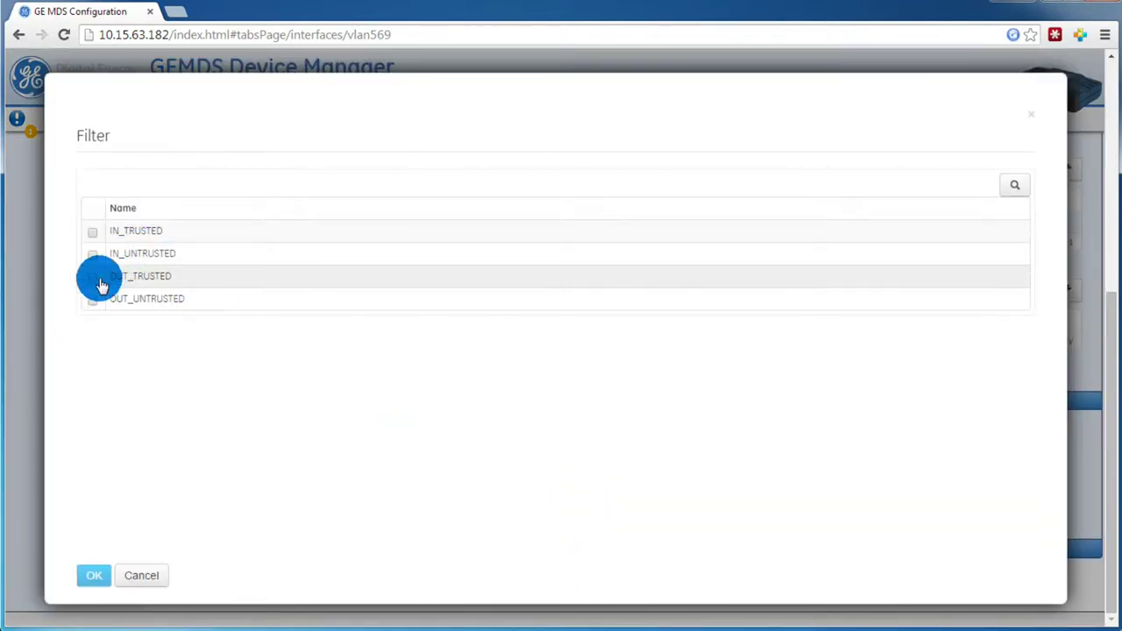
{"action": "left_click", "coordinate": [92, 277]}
{"action": "left_click", "coordinate": [94, 575]}
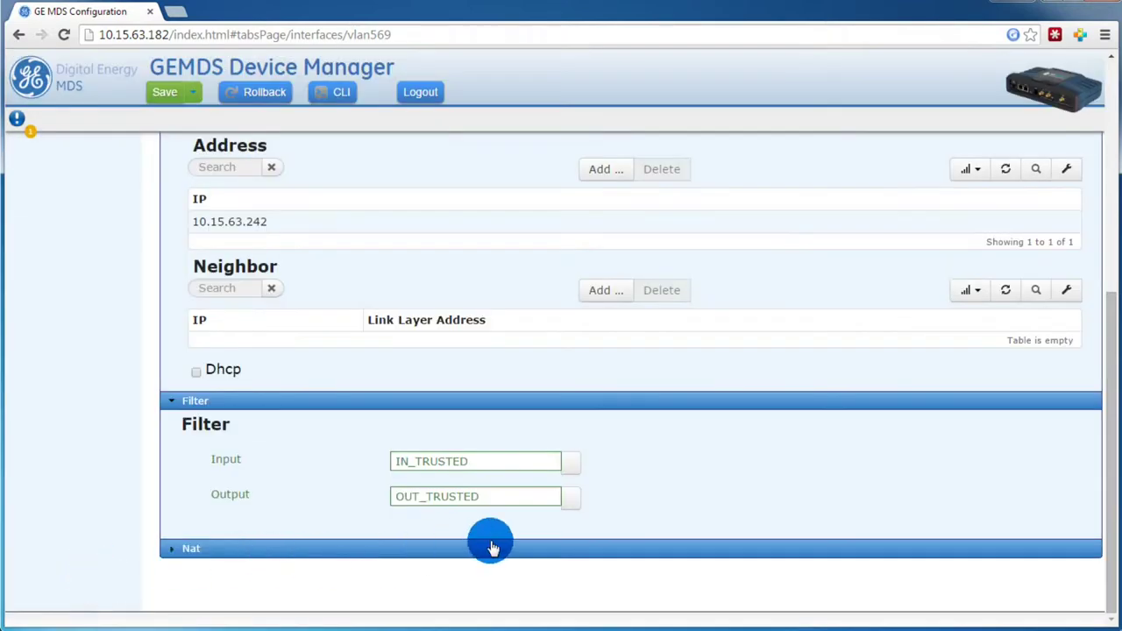
- Save the VLAN569 configuration, confirm, and dismiss the changes-saved notice
{"action": "scroll", "coordinate": [441, 431], "scroll_direction": "up", "scroll_amount": 5}
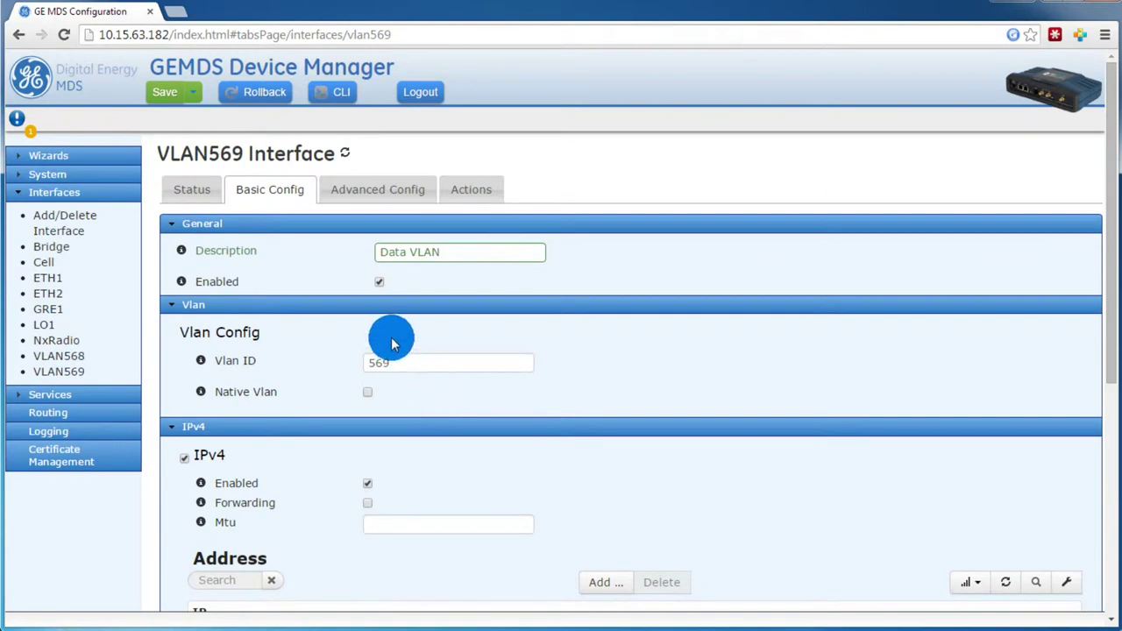
{"action": "left_click", "coordinate": [171, 99]}
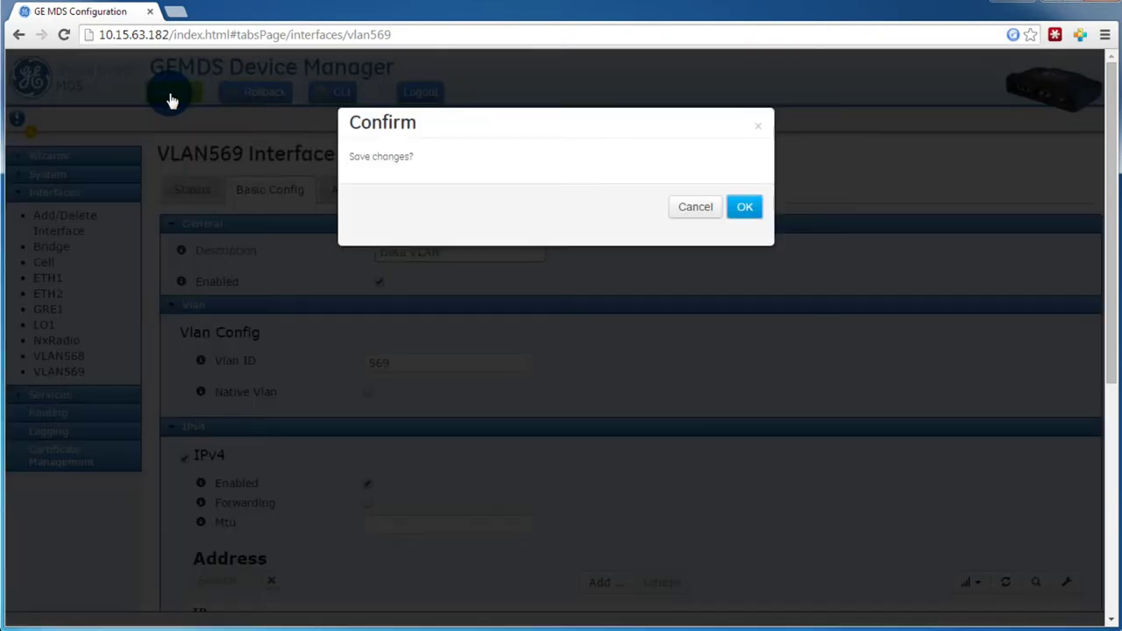
{"action": "left_click", "coordinate": [747, 209]}
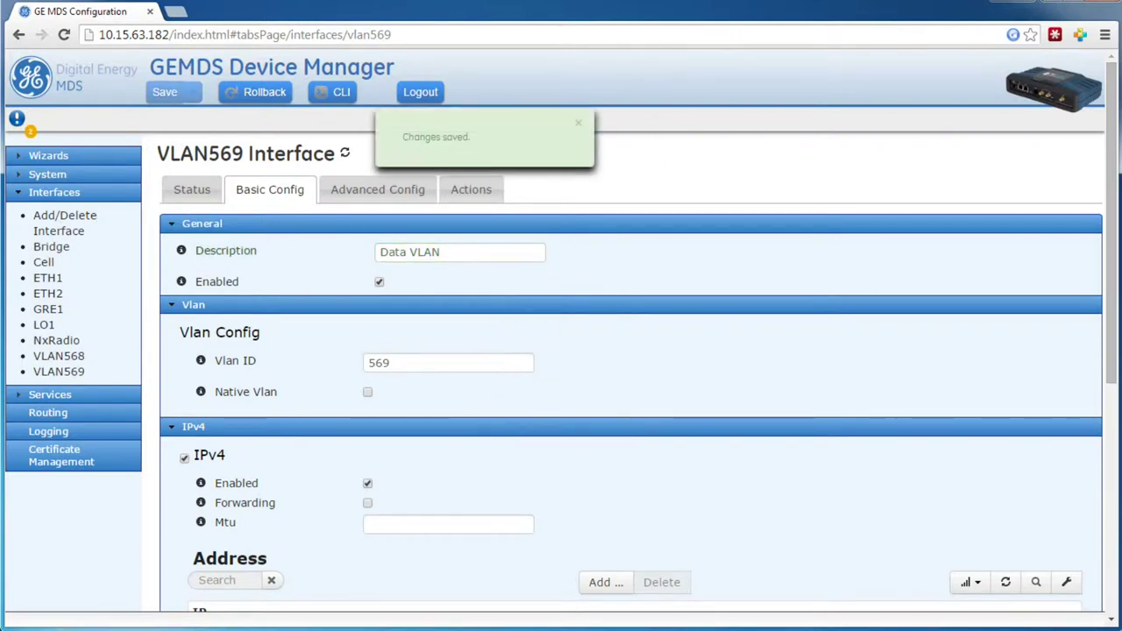
{"action": "left_click", "coordinate": [577, 124]}
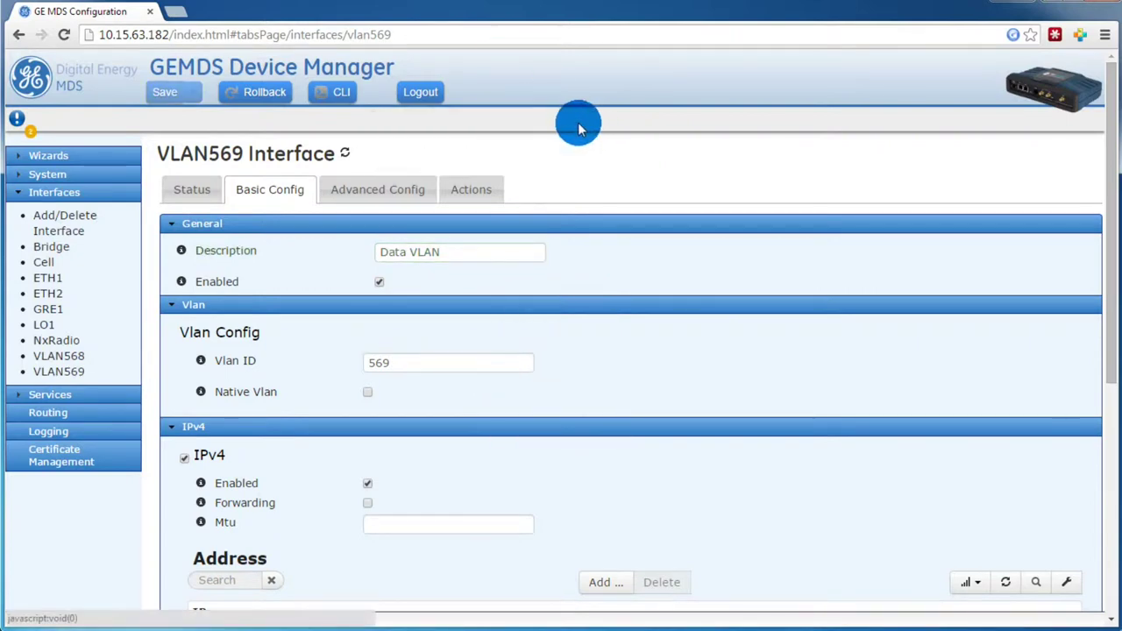
- Launch the Interface Setup (Connectivity) wizard from Wizards and move past its introduction
{"action": "left_click", "coordinate": [18, 191]}
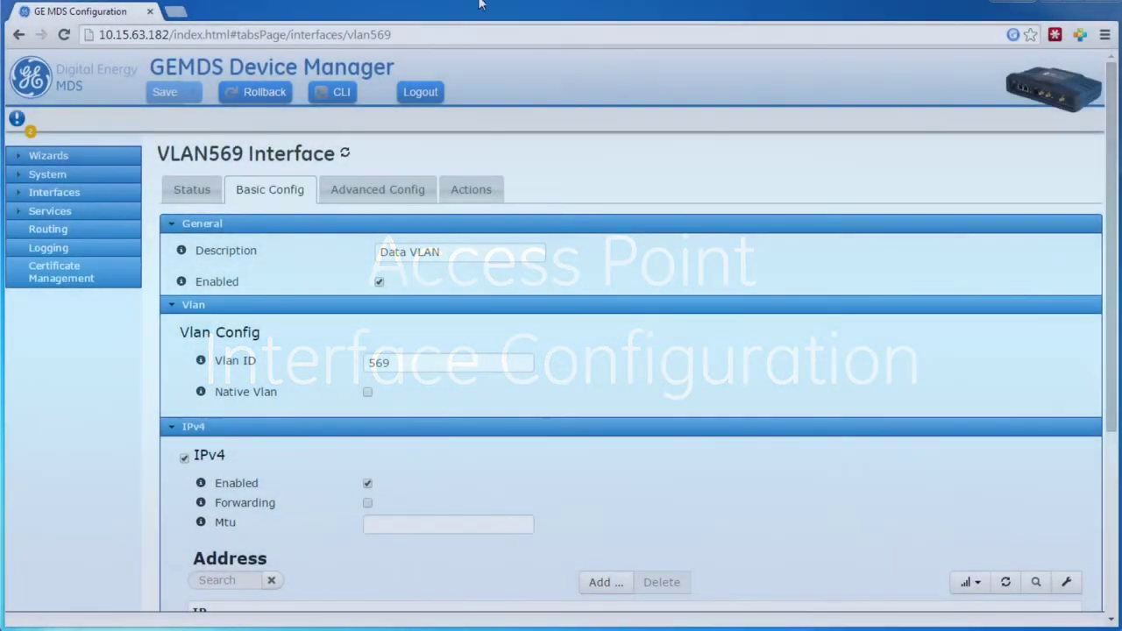
{"action": "left_click", "coordinate": [19, 156]}
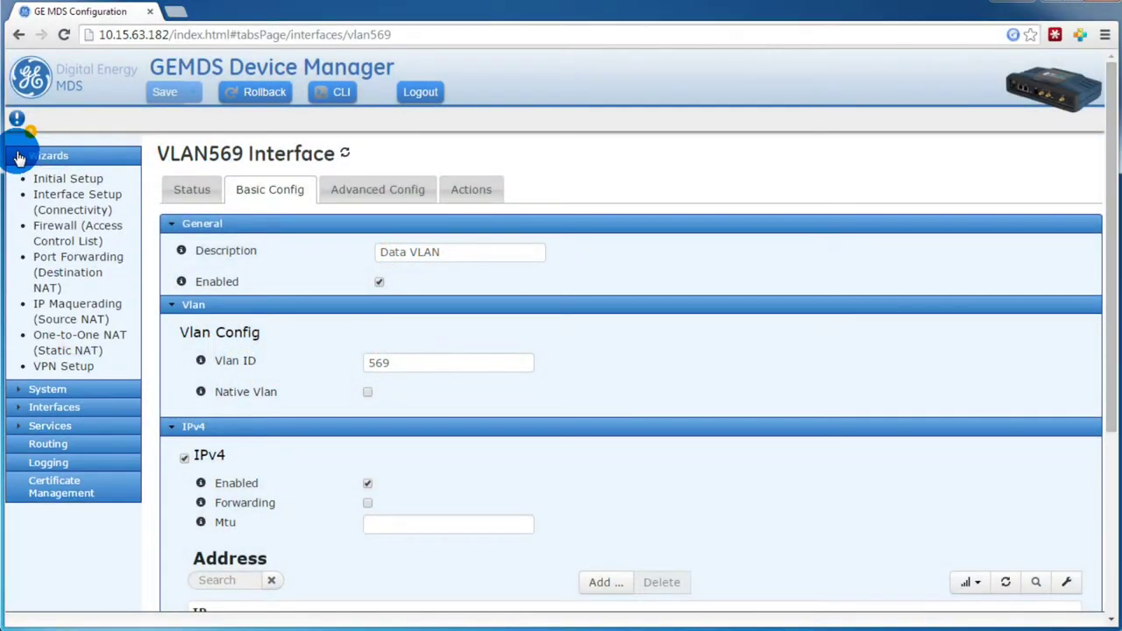
{"action": "left_click", "coordinate": [66, 217]}
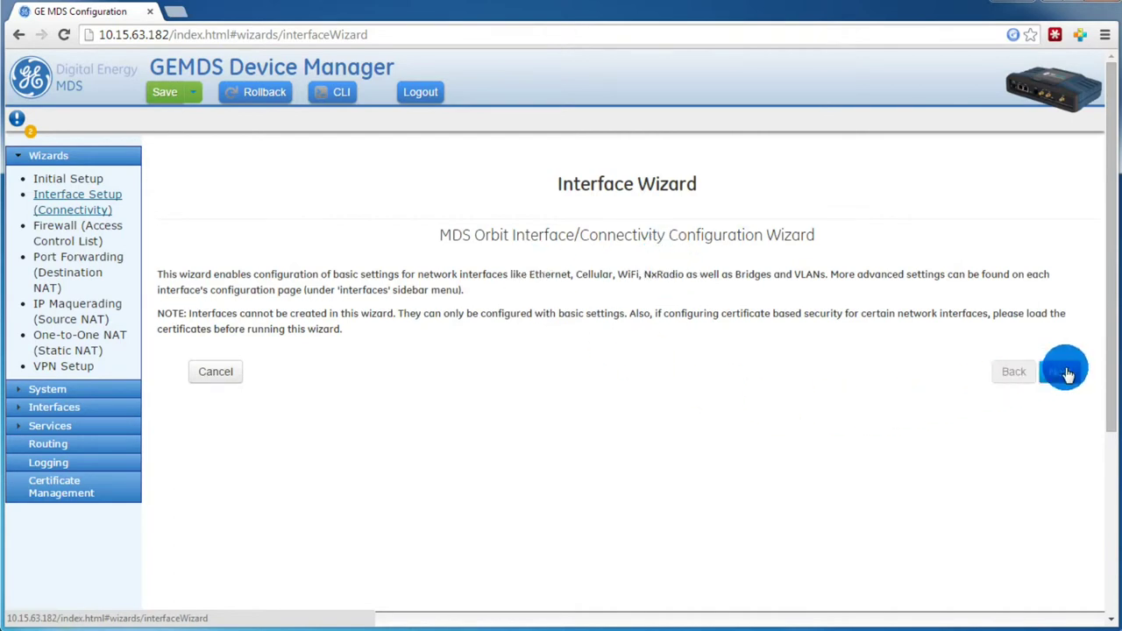
{"action": "left_click", "coordinate": [1062, 372]}
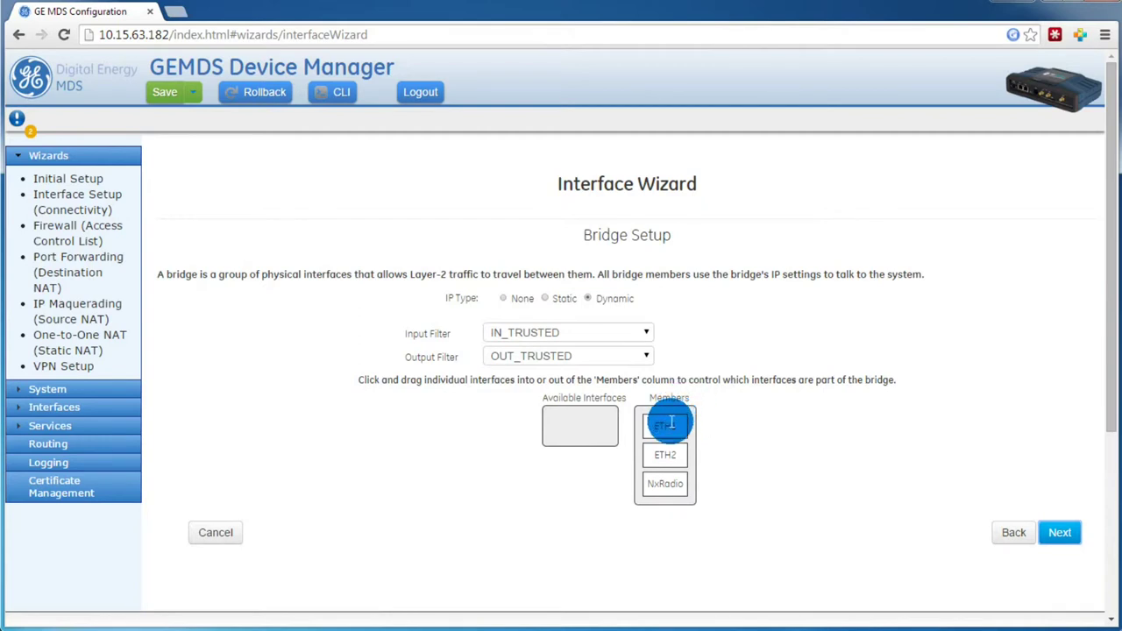
- Move ETH1, NxRadio and ETH2 out of the bridge, set IP Type None, and continue
{"action": "left_click_drag", "start_coordinate": [671, 427], "coordinate": [580, 426]}
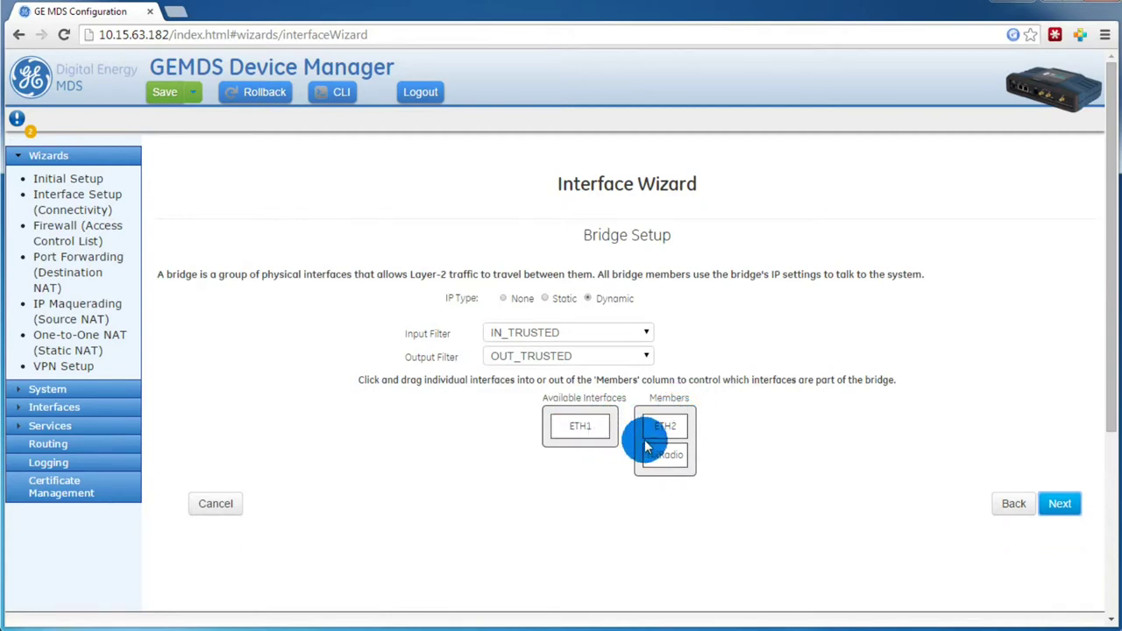
{"action": "left_click_drag", "start_coordinate": [668, 454], "coordinate": [583, 430]}
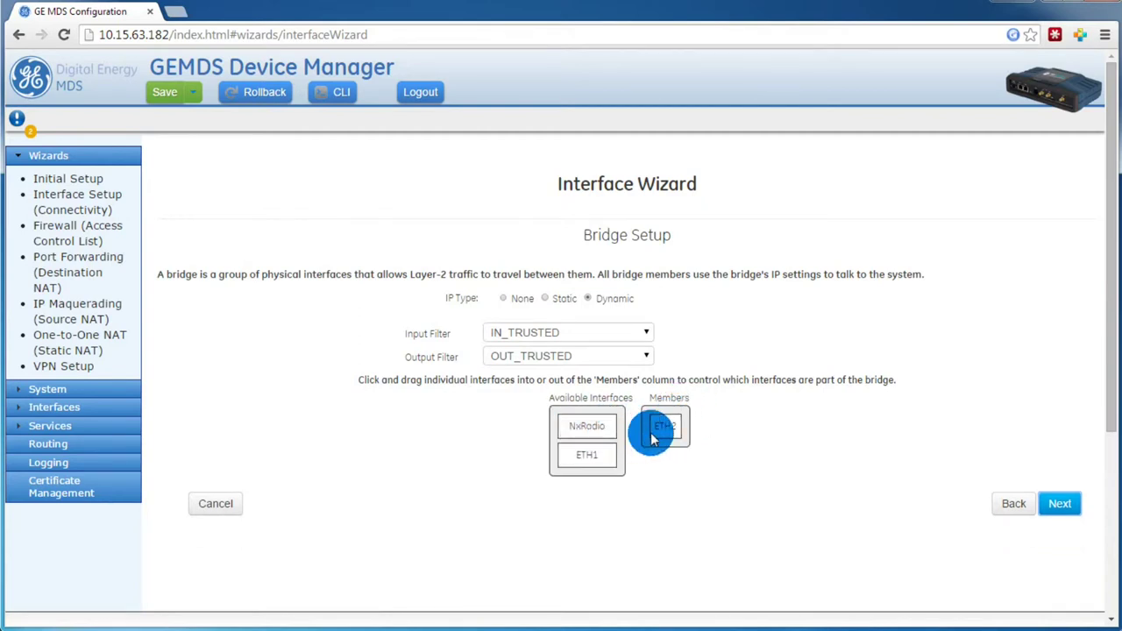
{"action": "left_click_drag", "start_coordinate": [651, 430], "coordinate": [584, 432]}
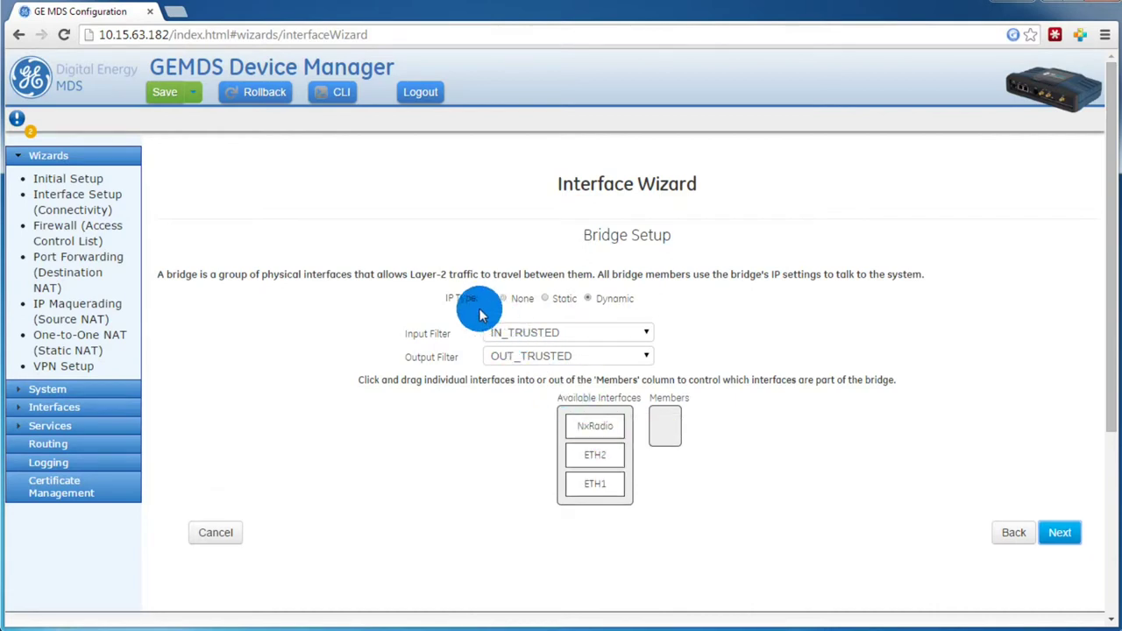
{"action": "left_click", "coordinate": [505, 299]}
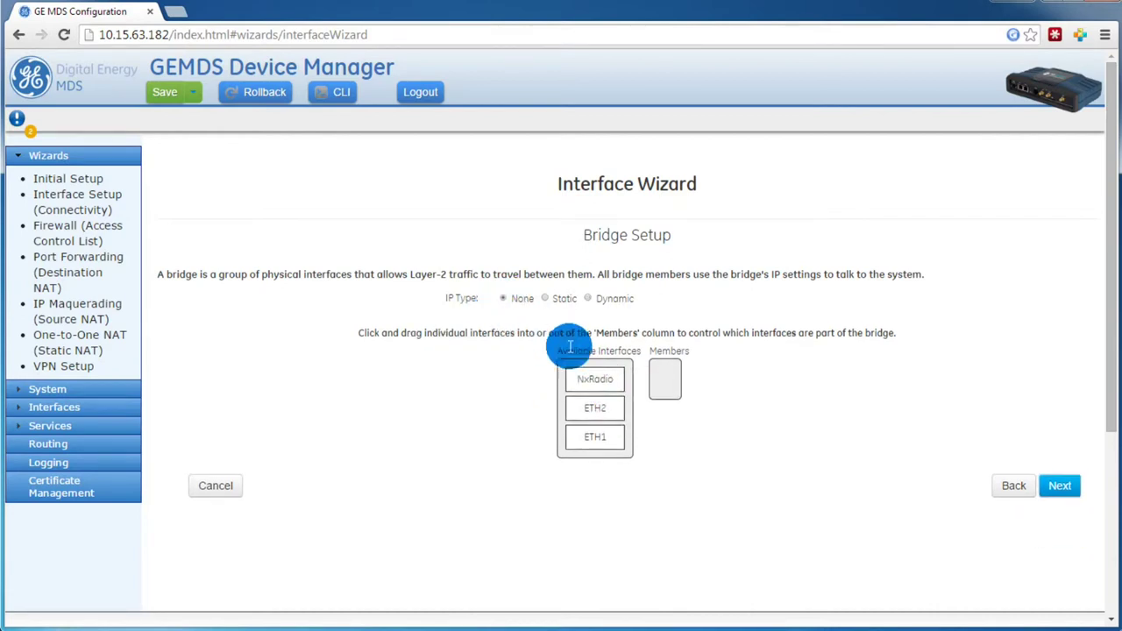
{"action": "left_click", "coordinate": [1058, 487]}
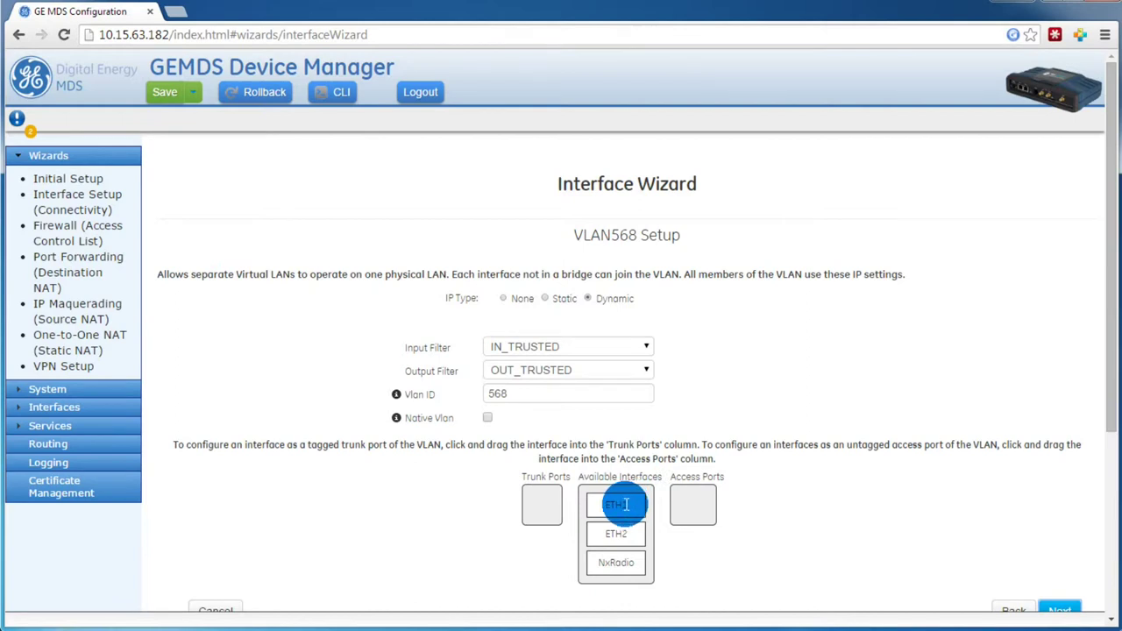
- Place ETH1 and NxRadio in VLAN568's Trunk Ports column, then proceed to VLAN569 Setup
{"action": "left_click_drag", "start_coordinate": [624, 504], "coordinate": [546, 505]}
{"action": "left_click_drag", "start_coordinate": [614, 534], "coordinate": [532, 537]}
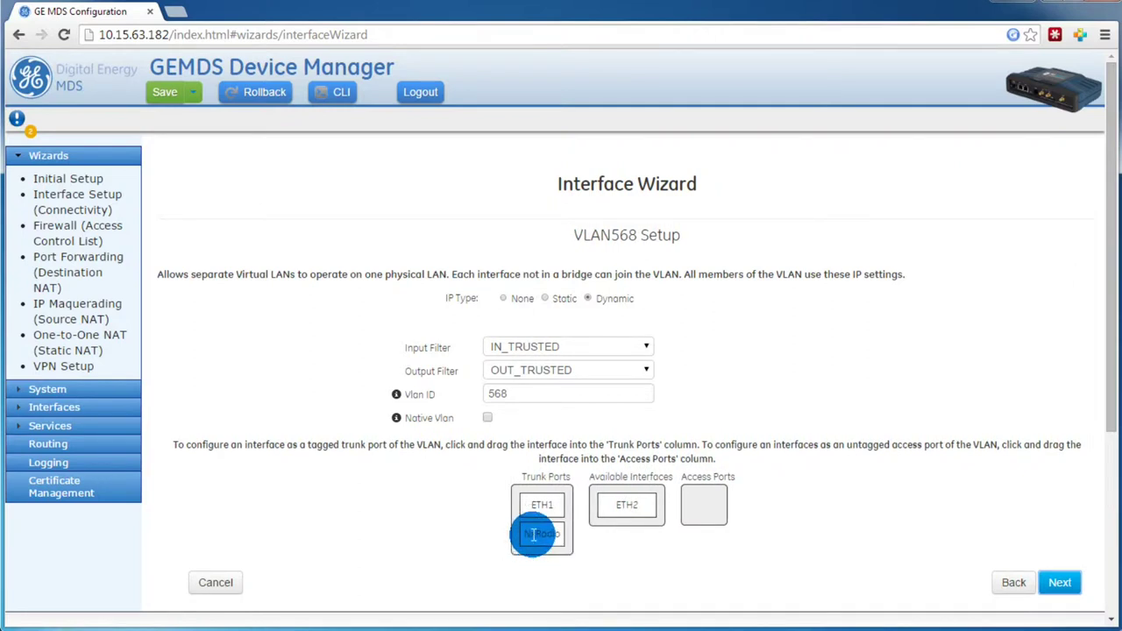
{"action": "left_click_drag", "start_coordinate": [533, 536], "coordinate": [561, 526]}
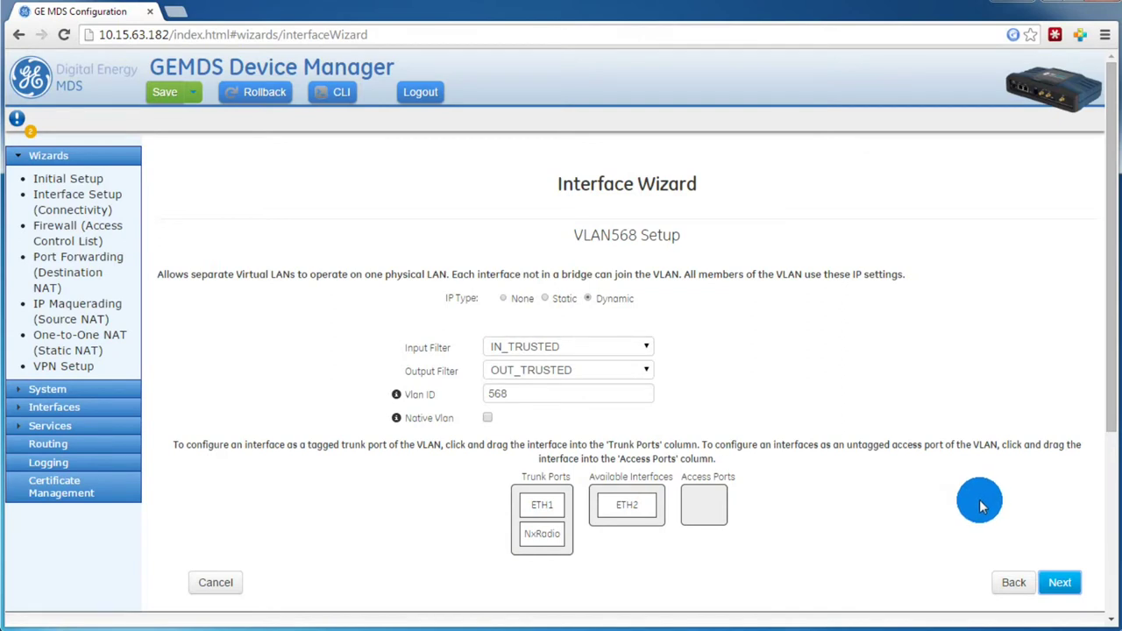
{"action": "left_click", "coordinate": [1060, 582]}
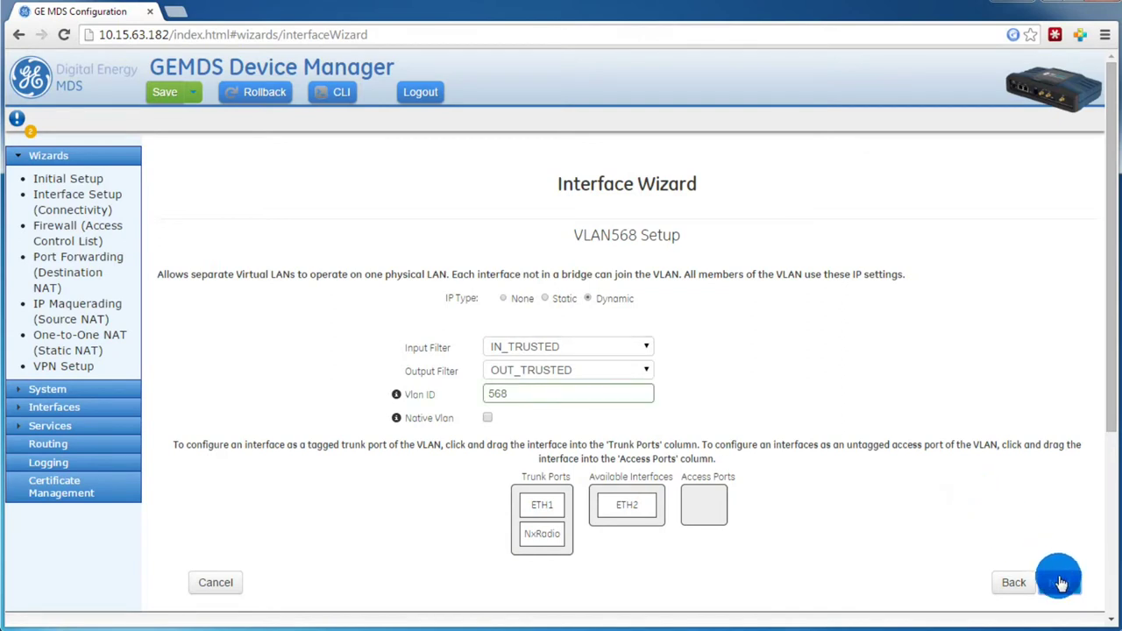
{"action": "left_click", "coordinate": [1060, 582]}
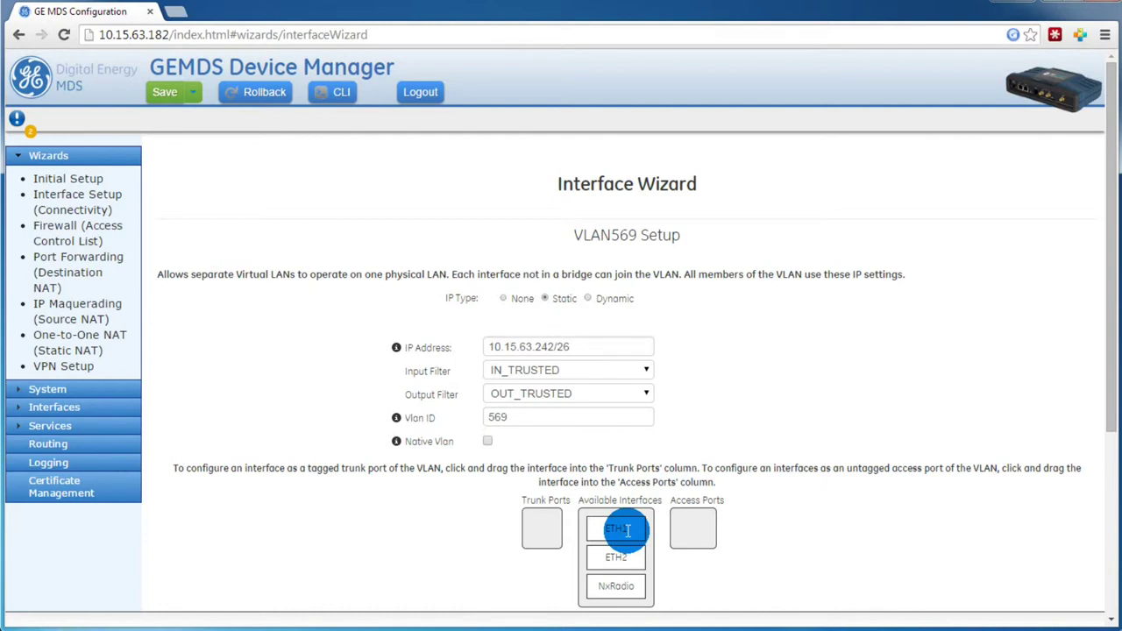
- Add ETH1 and NxRadio as VLAN569 trunk ports and advance to the ETH1 Setup page
{"action": "left_click_drag", "start_coordinate": [621, 527], "coordinate": [542, 528]}
{"action": "left_click_drag", "start_coordinate": [627, 559], "coordinate": [546, 561]}
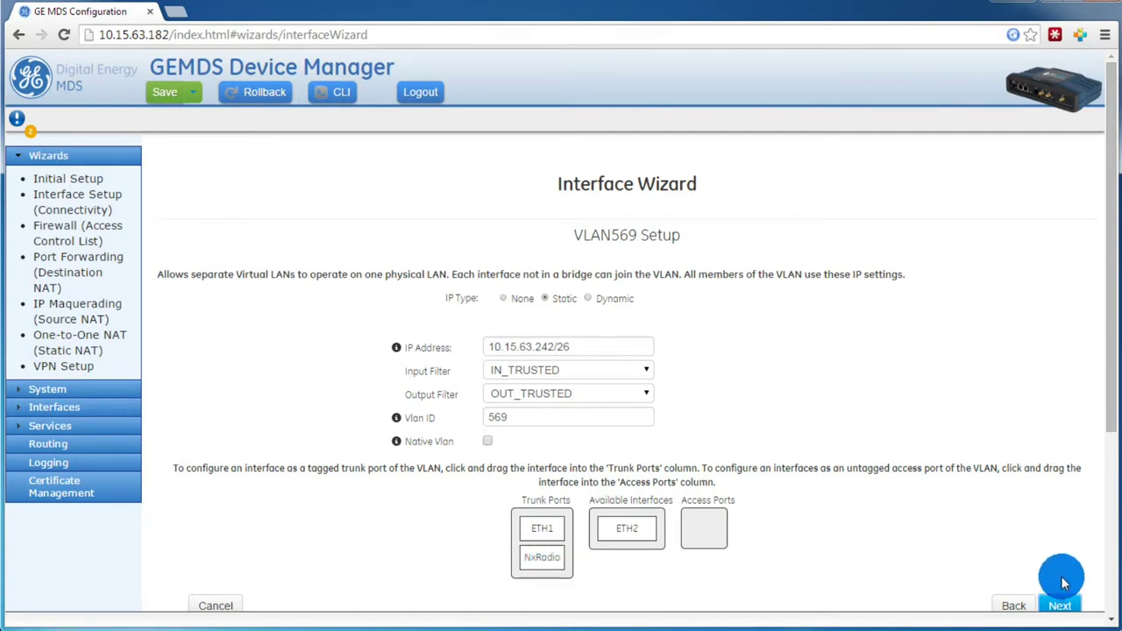
{"action": "left_click", "coordinate": [1058, 606]}
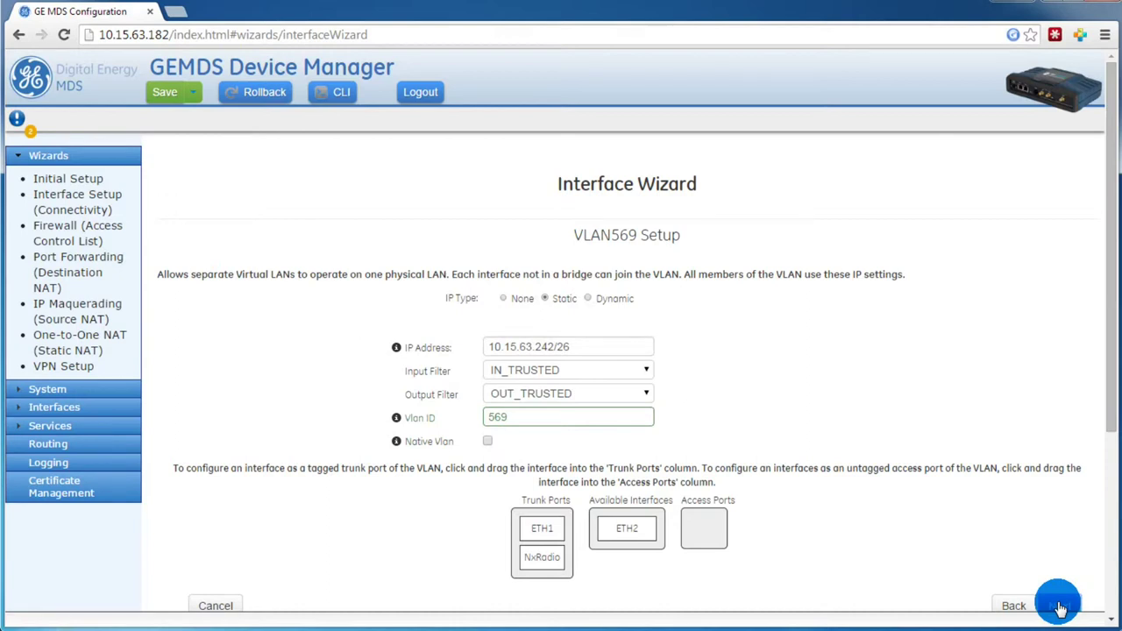
{"action": "left_click", "coordinate": [1059, 606]}
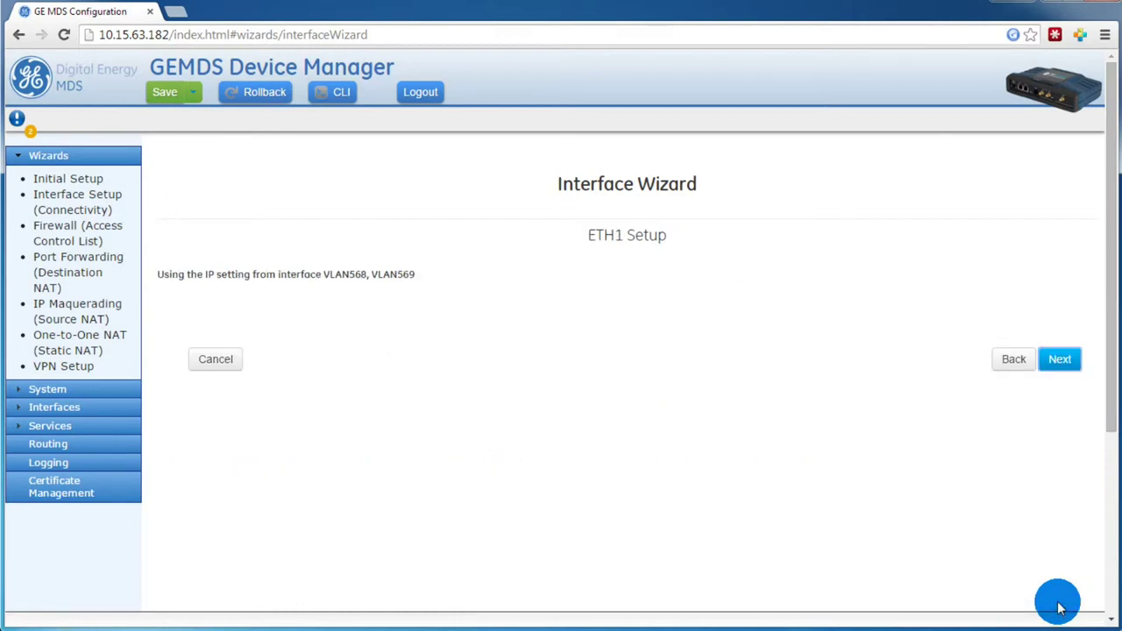
- Pass the ETH1, ETH2, NxRadio, Cell and DHCP Server pages unchanged to reach the Summary
{"action": "left_click_drag", "start_coordinate": [252, 274], "coordinate": [275, 275]}
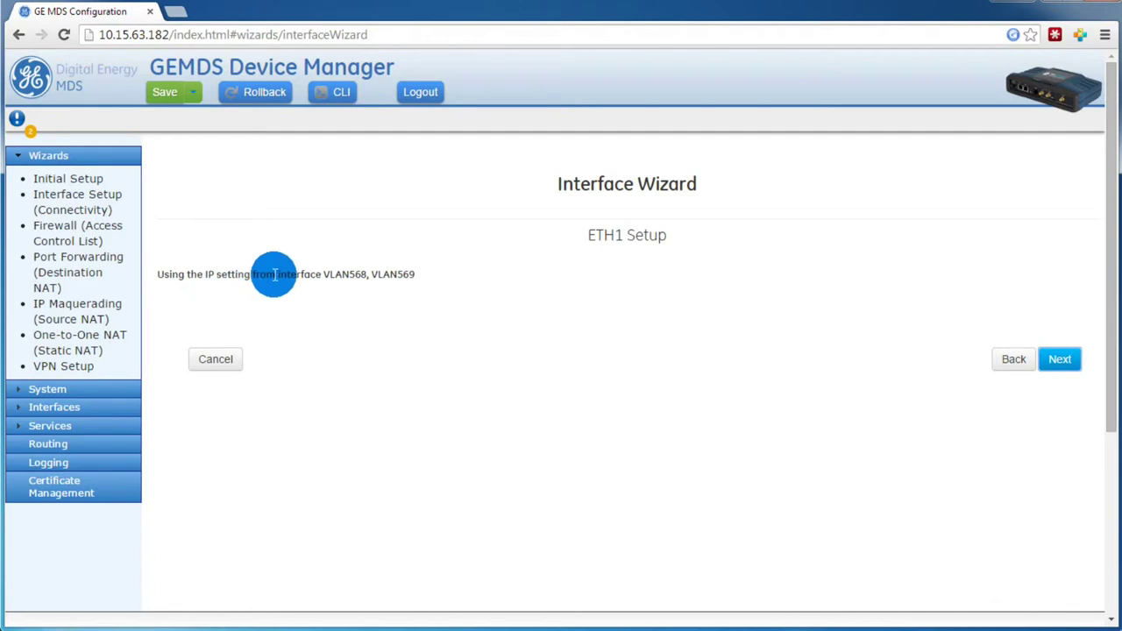
{"action": "left_click", "coordinate": [1061, 360]}
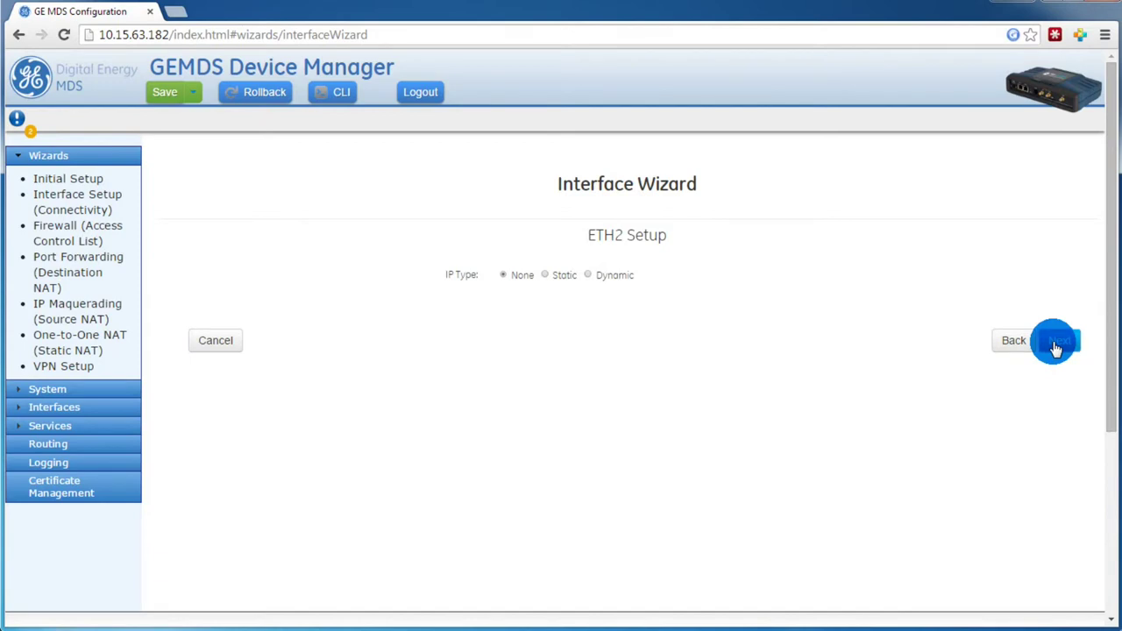
{"action": "left_click", "coordinate": [1056, 344]}
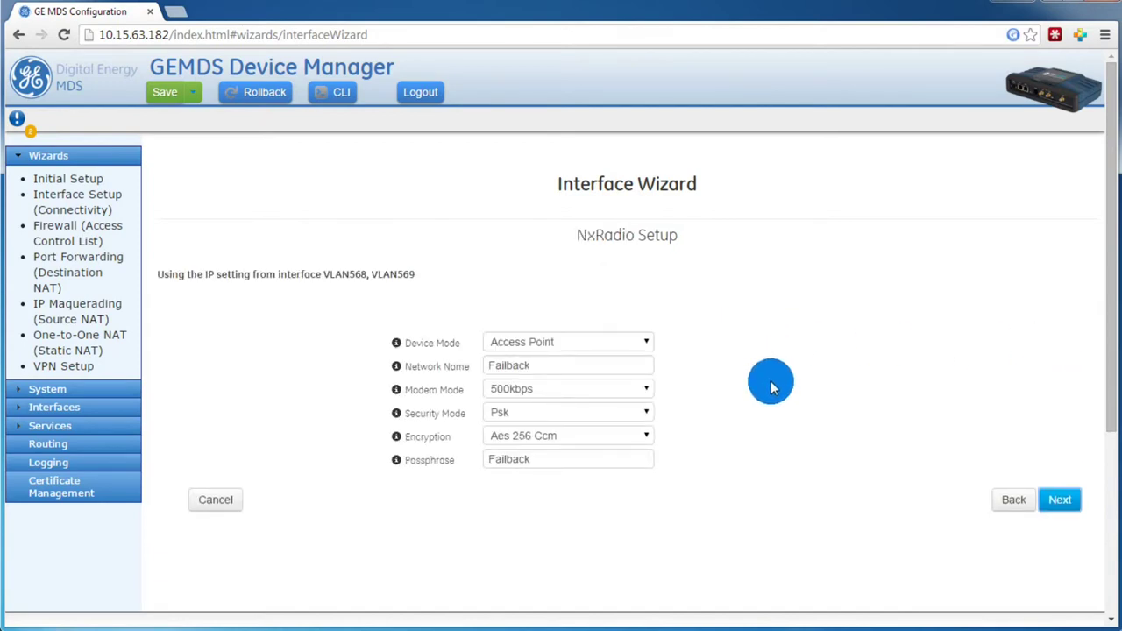
{"action": "left_click", "coordinate": [1071, 500]}
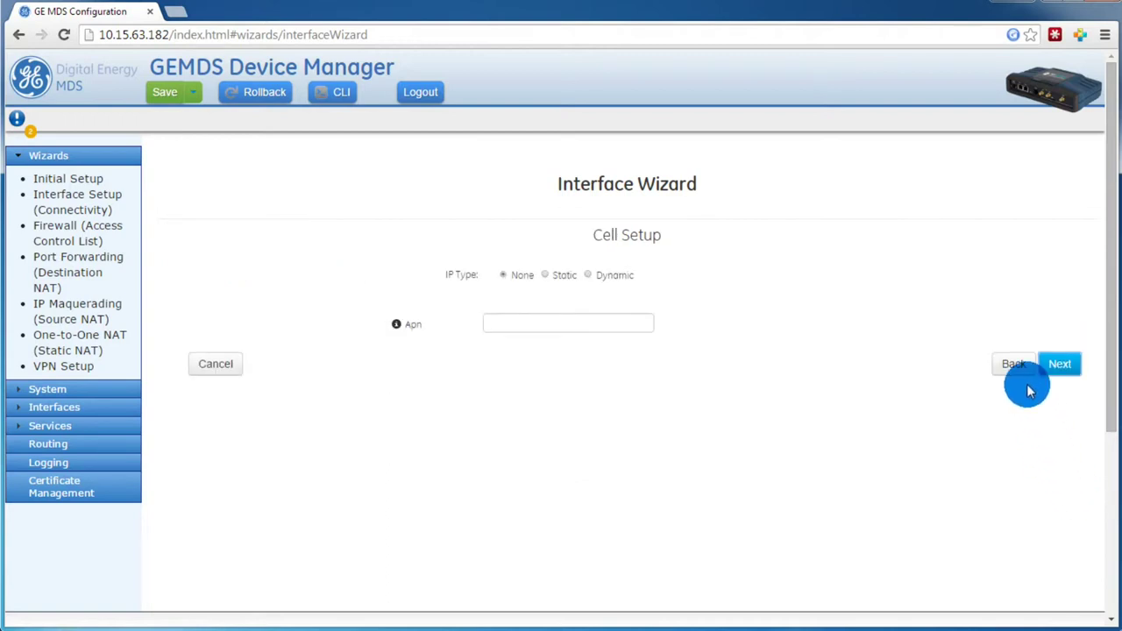
{"action": "left_click", "coordinate": [1055, 365]}
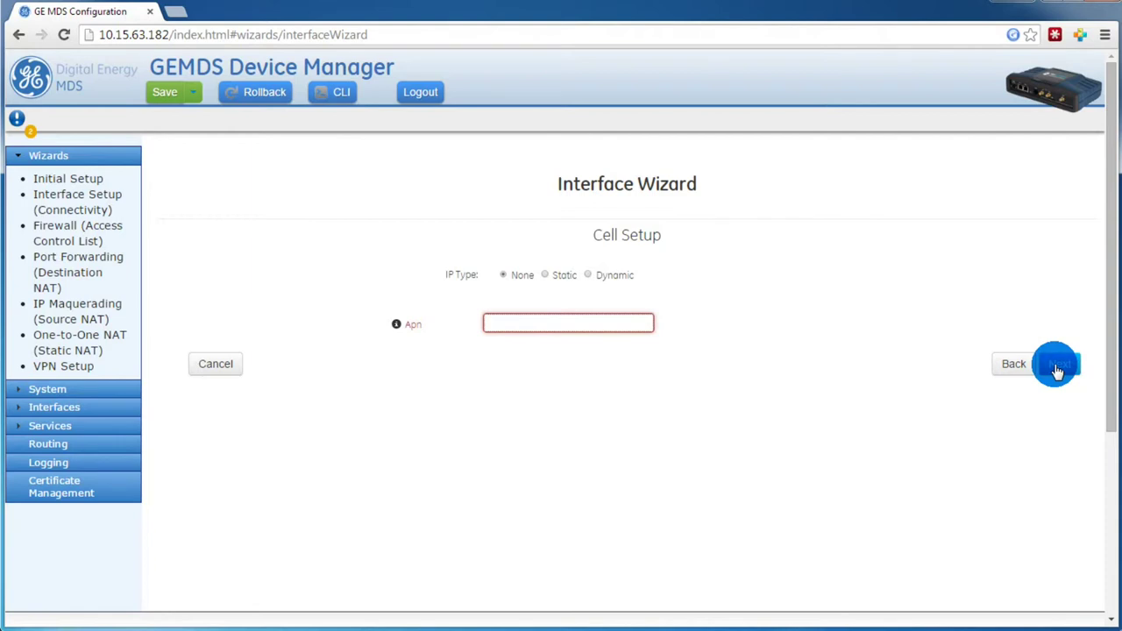
{"action": "left_click", "coordinate": [1057, 367]}
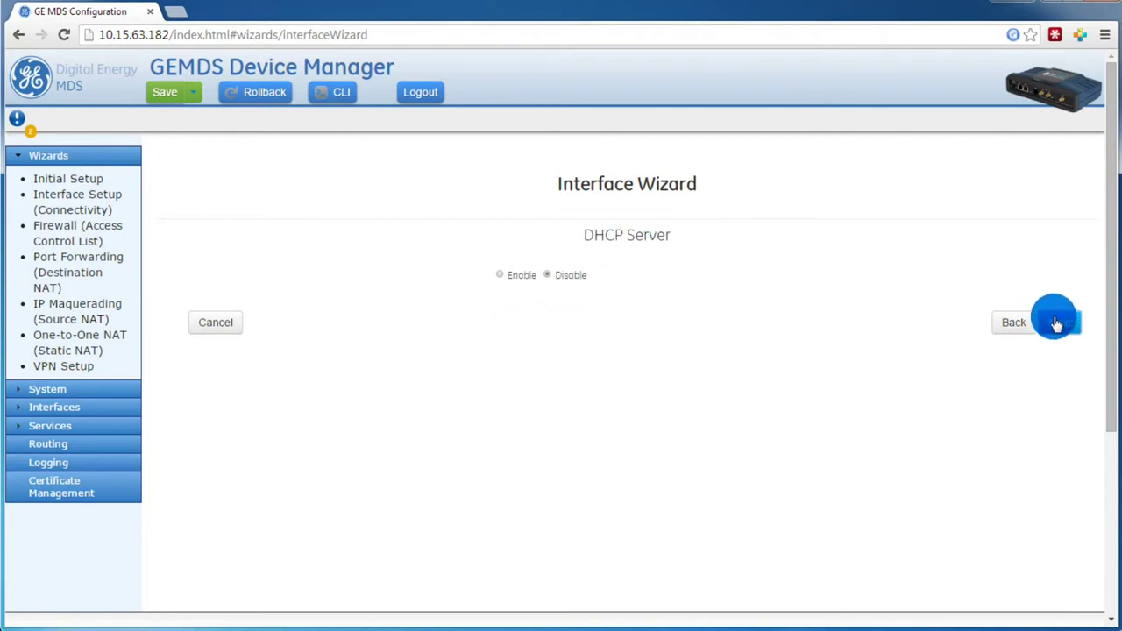
{"action": "left_click", "coordinate": [1057, 323]}
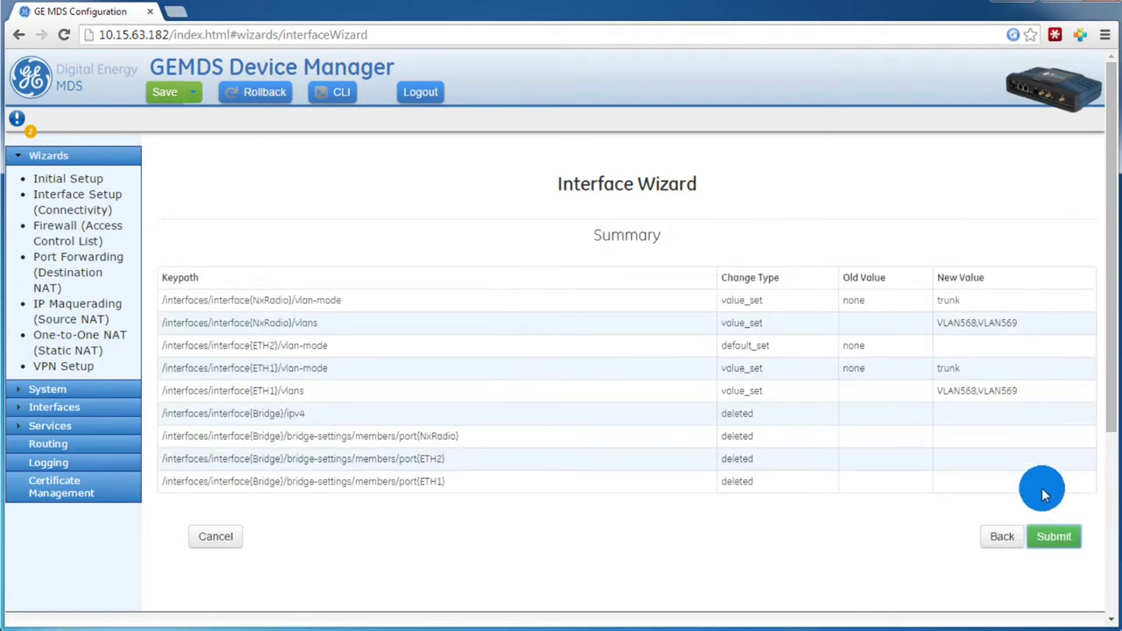
- Submit the VLAN568/VLAN569 trunk changes to the access point, then reload the page
{"action": "left_click", "coordinate": [1058, 539]}
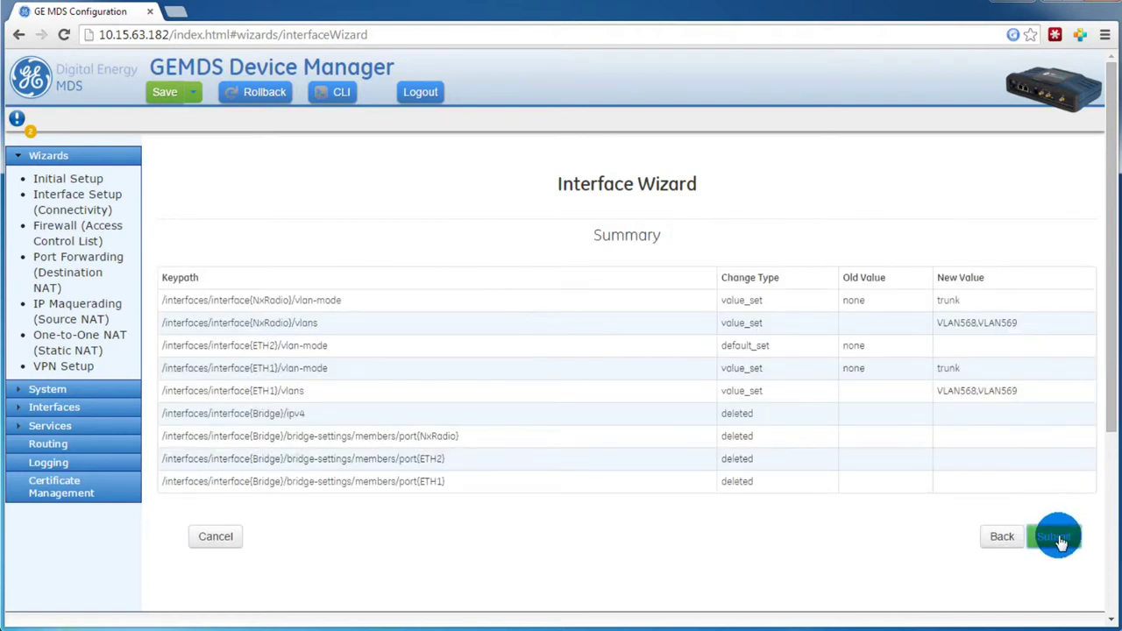
{"action": "left_click", "coordinate": [1057, 537]}
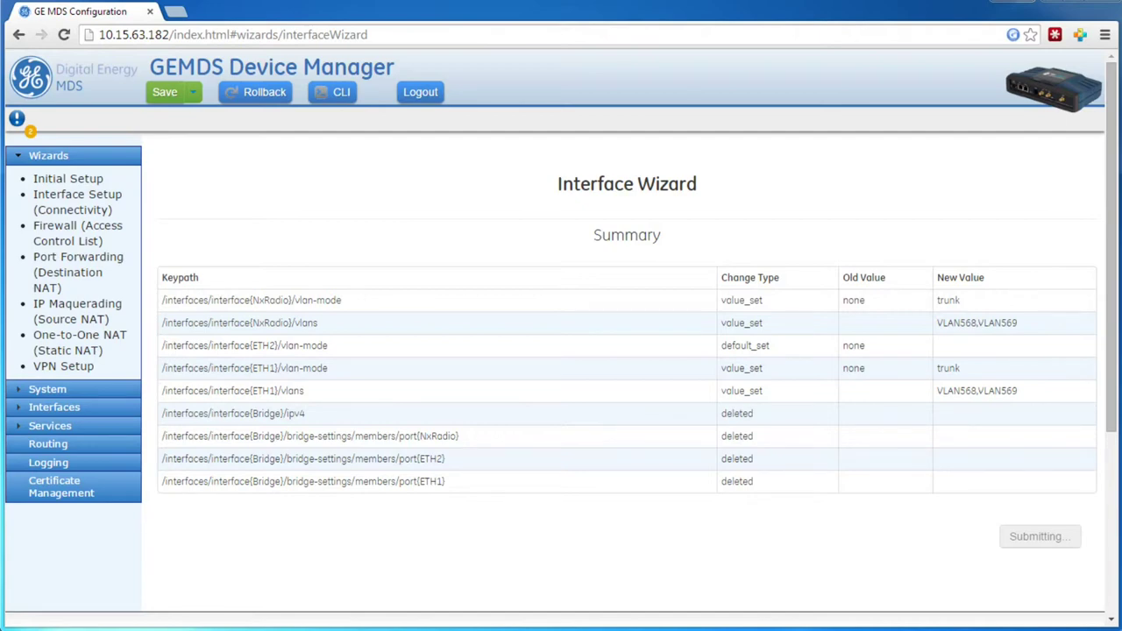
{"action": "left_click", "coordinate": [64, 34]}
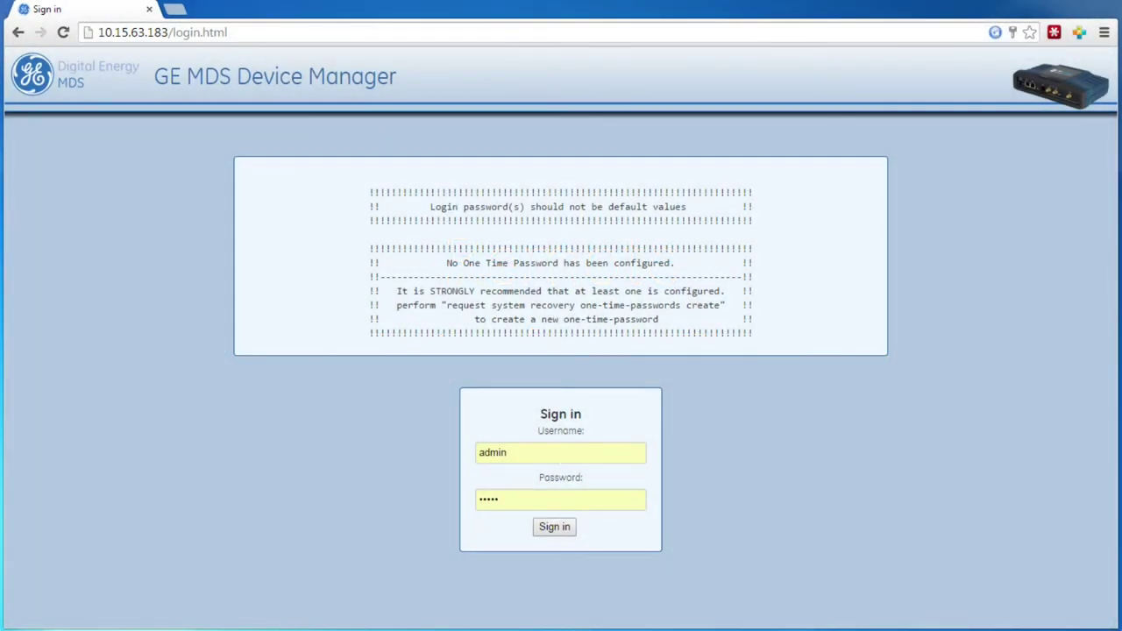
- Sign in to the remote at 10.15.63.183 and open Interfaces > Add/Delete Interface
{"action": "left_click", "coordinate": [556, 530]}
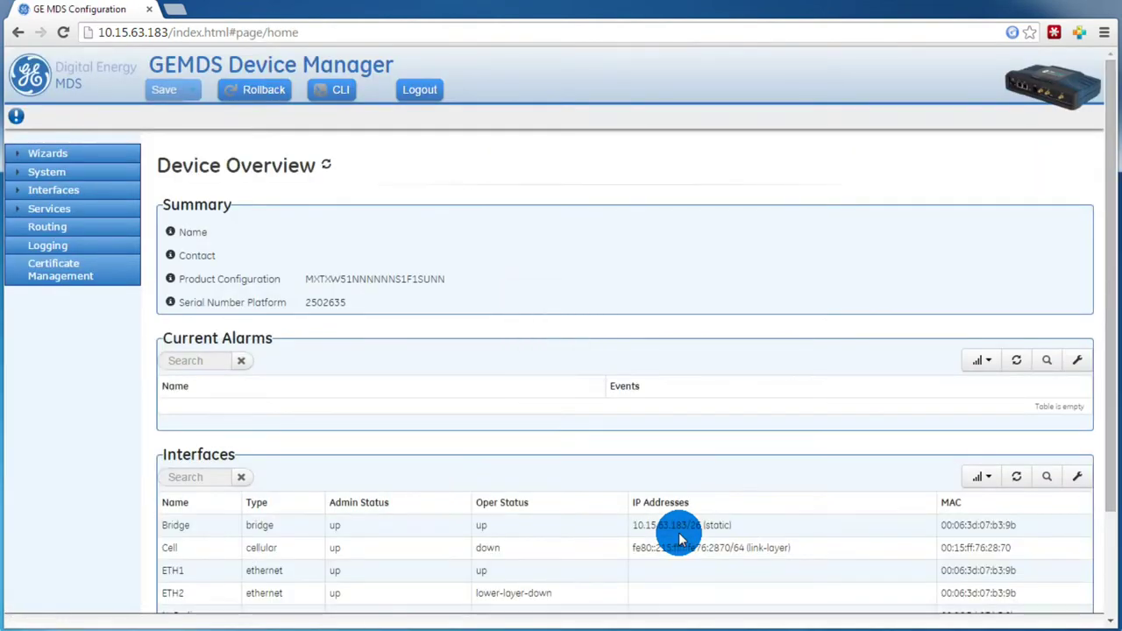
{"action": "left_click", "coordinate": [18, 193]}
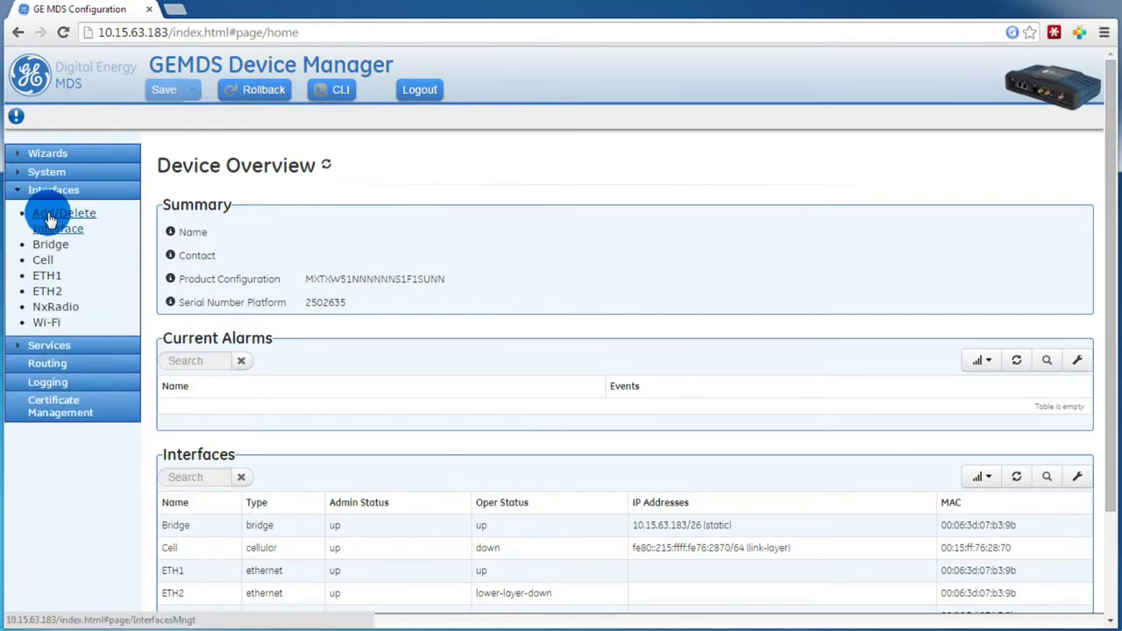
{"action": "left_click", "coordinate": [50, 218]}
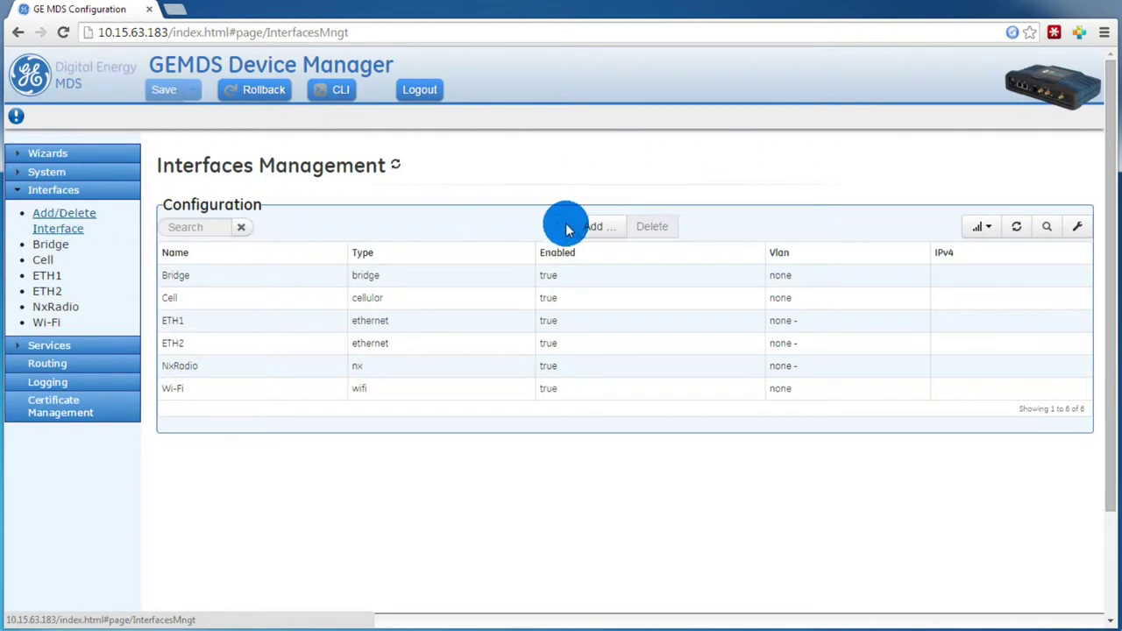
- Add a new Vlan-type interface named VLAN568
{"action": "left_click", "coordinate": [595, 227]}
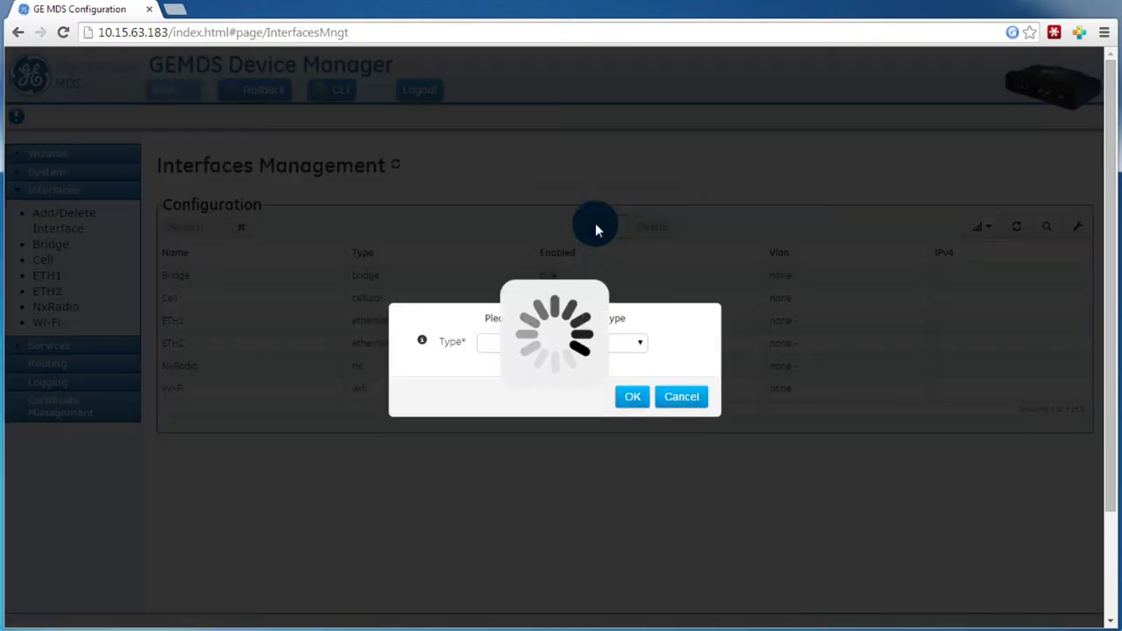
{"action": "left_click", "coordinate": [585, 346]}
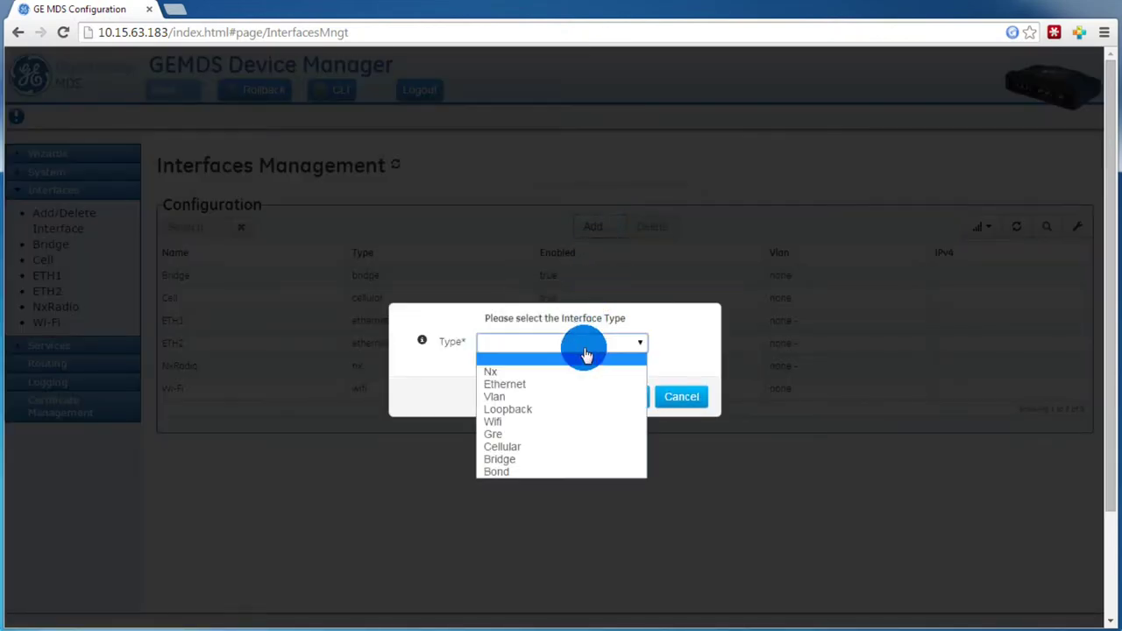
{"action": "left_click", "coordinate": [540, 397]}
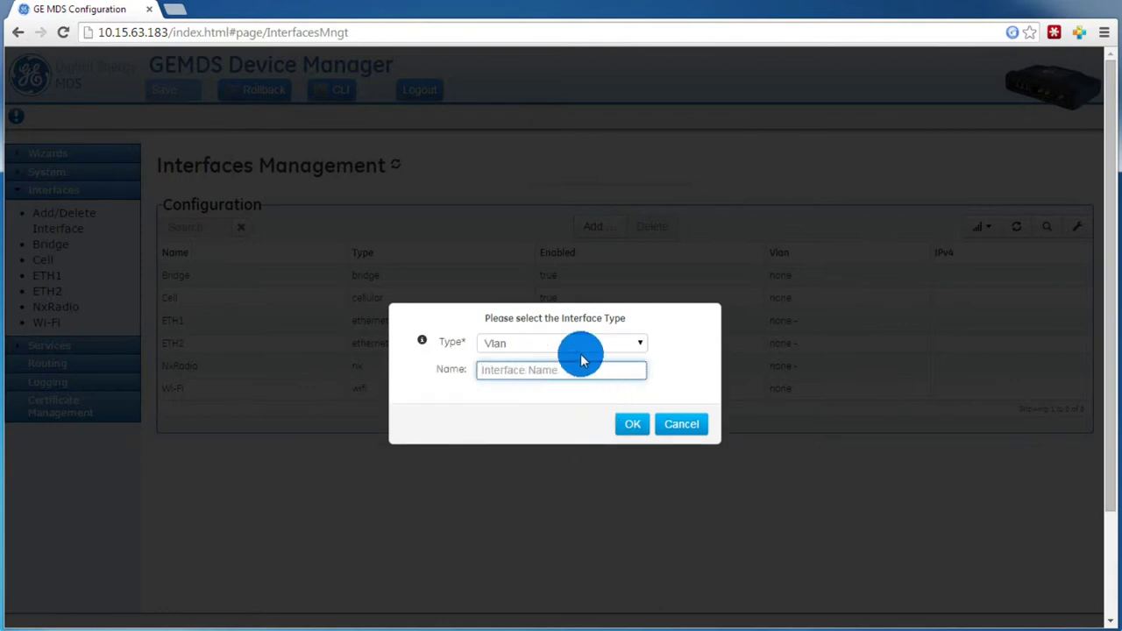
{"action": "type", "text": "VLAN568"}
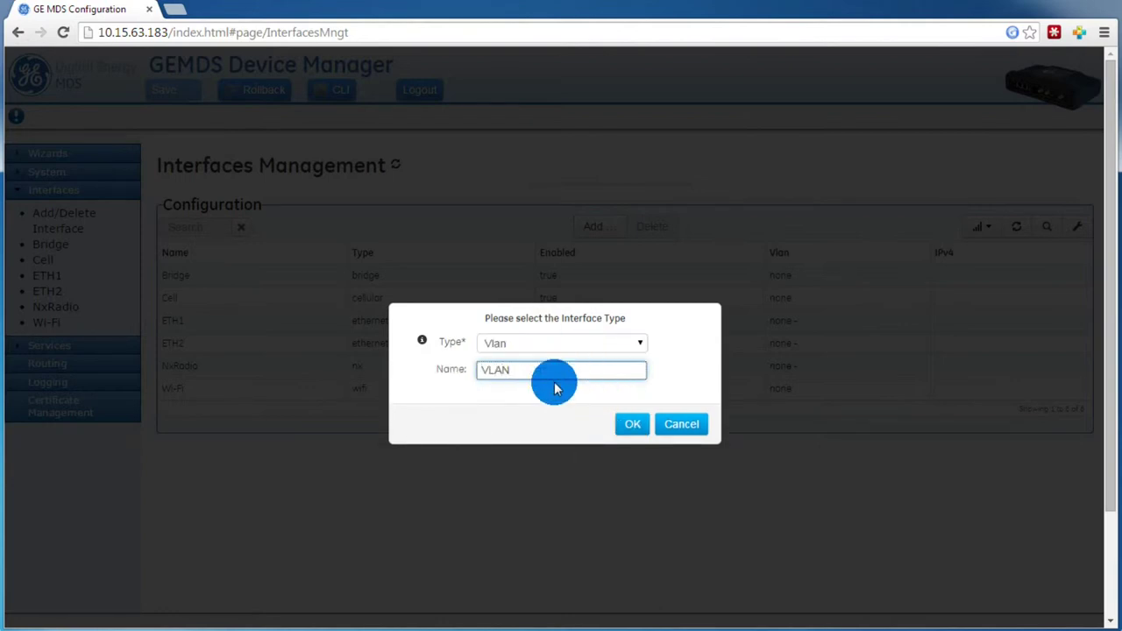
{"action": "left_click", "coordinate": [631, 423]}
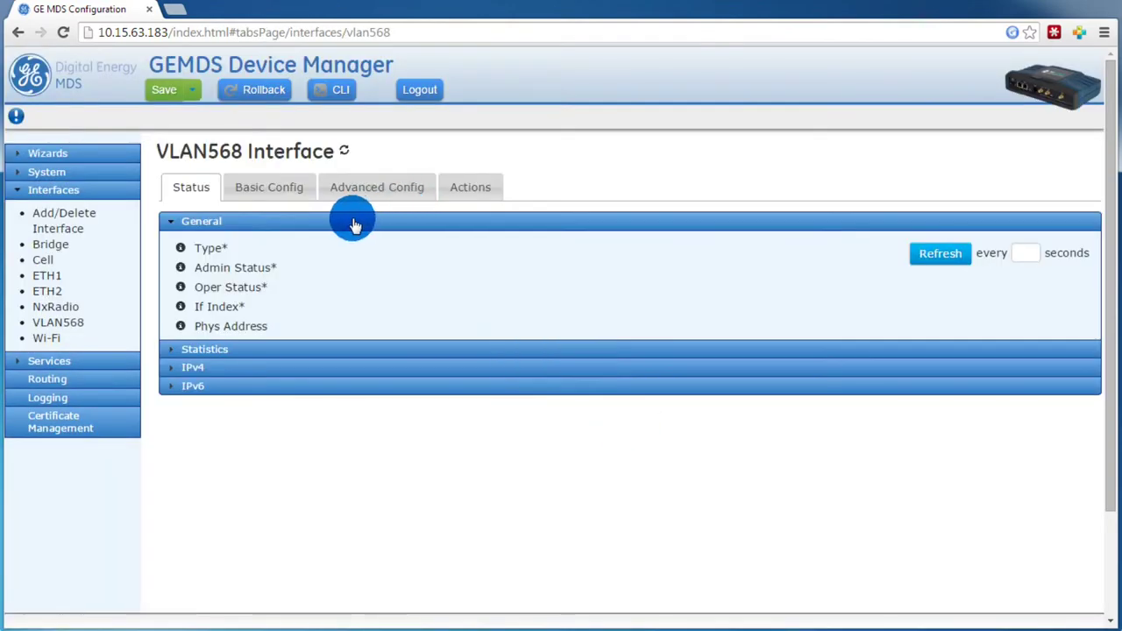
- Give VLAN568 the description 'Management VLAN' and Vlan ID 568
{"action": "left_click", "coordinate": [263, 185]}
{"action": "type", "text": "Management VLAN"}
{"action": "left_click", "coordinate": [370, 301]}
{"action": "left_click", "coordinate": [445, 359]}
{"action": "type", "text": "568"}
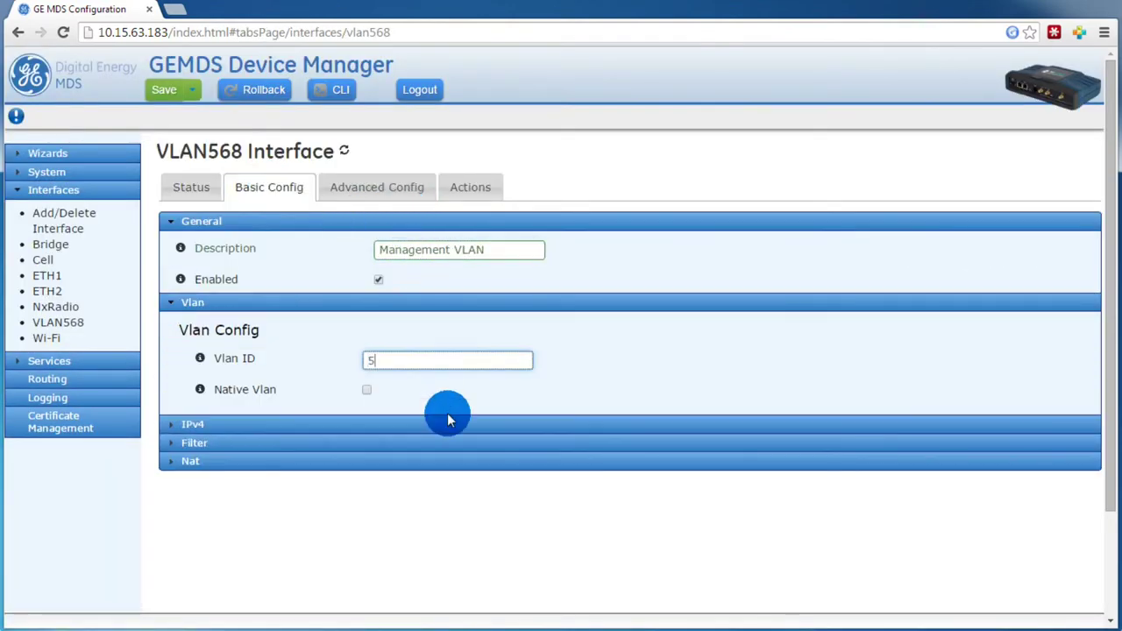
{"action": "left_click", "coordinate": [172, 426]}
{"action": "scroll", "coordinate": [200, 551], "scroll_direction": "down", "scroll_amount": 4}
- Set IN_TRUSTED and OUT_TRUSTED filters on VLAN568 and save the interface
{"action": "left_click", "coordinate": [171, 586]}
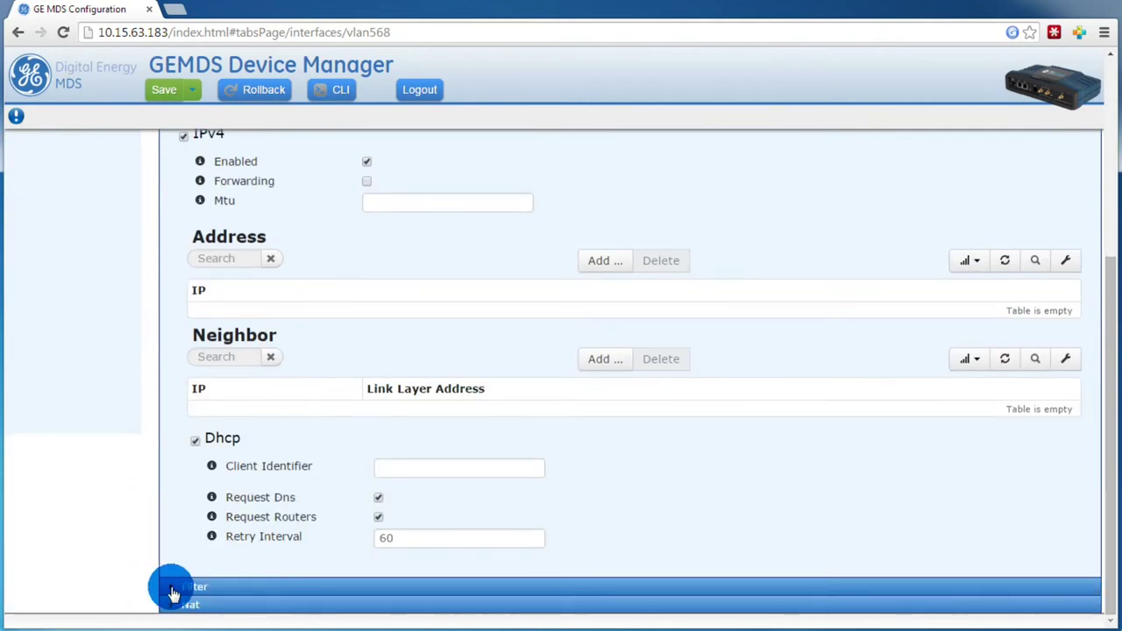
{"action": "left_click", "coordinate": [570, 462]}
{"action": "left_click", "coordinate": [93, 228]}
{"action": "left_click", "coordinate": [90, 571]}
{"action": "left_click", "coordinate": [570, 499]}
{"action": "left_click", "coordinate": [93, 274]}
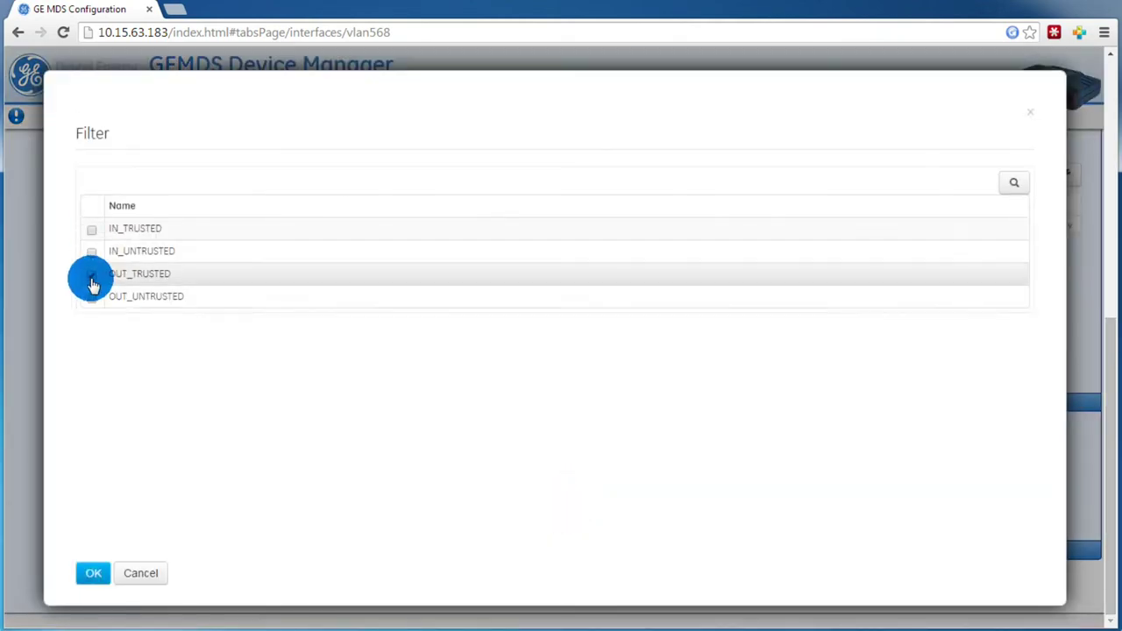
{"action": "left_click", "coordinate": [90, 571]}
{"action": "scroll", "coordinate": [518, 513], "scroll_direction": "up", "scroll_amount": 10}
{"action": "left_click", "coordinate": [164, 89]}
{"action": "left_click", "coordinate": [741, 207]}
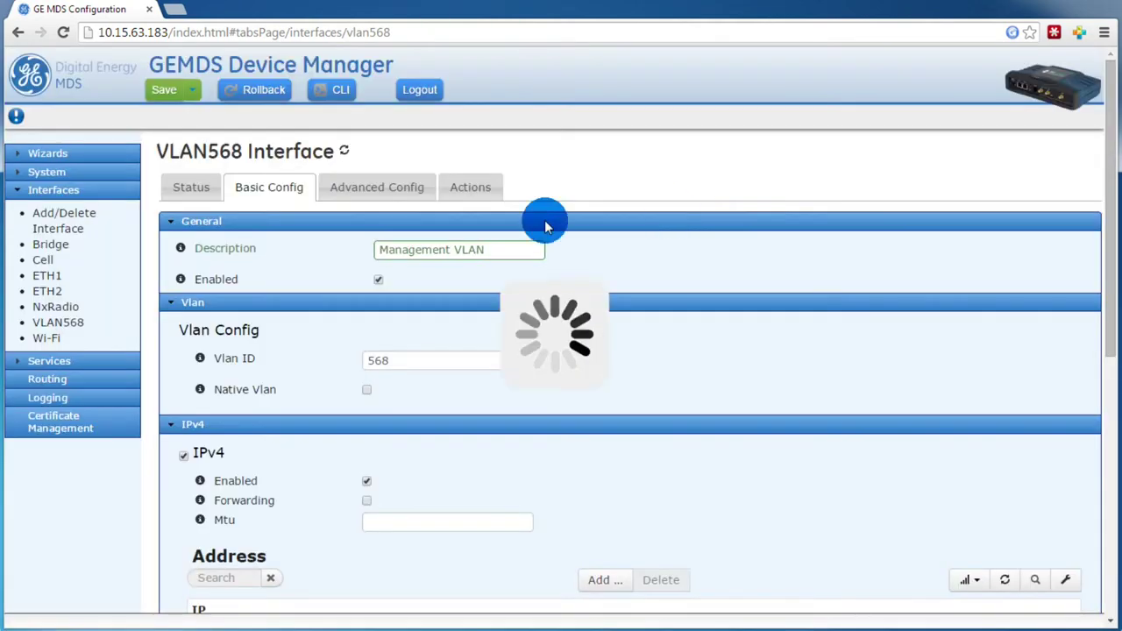
{"action": "left_click", "coordinate": [44, 219]}
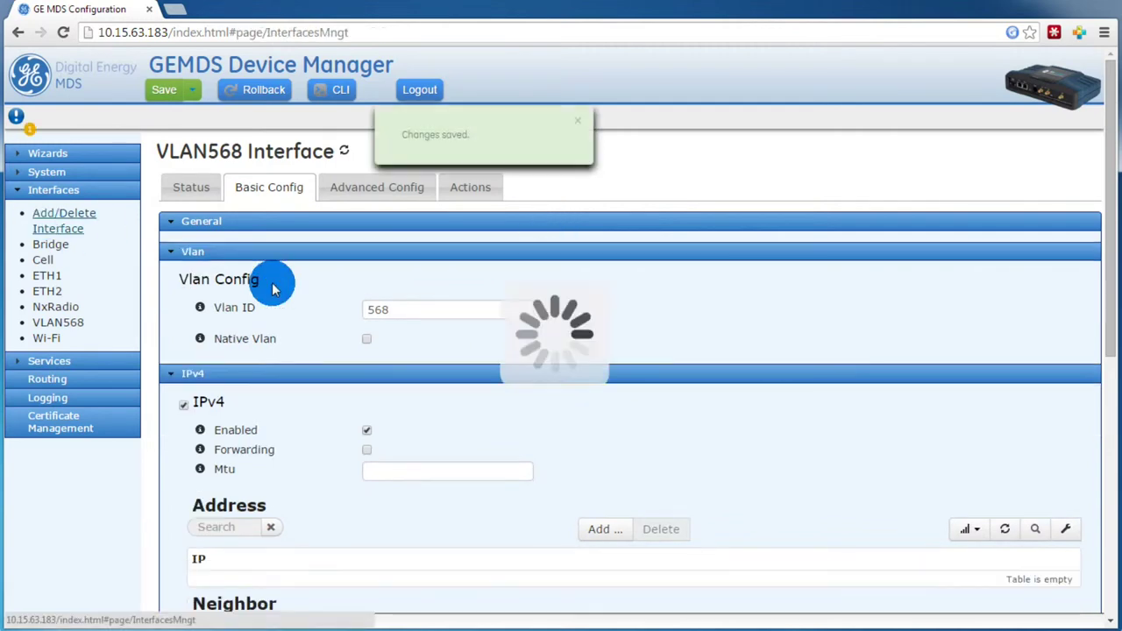
- Add a new Vlan-type interface named VLAN569
{"action": "left_click", "coordinate": [594, 226]}
{"action": "left_click", "coordinate": [561, 312]}
{"action": "left_click", "coordinate": [558, 358]}
{"action": "type", "text": "VLAN569"}
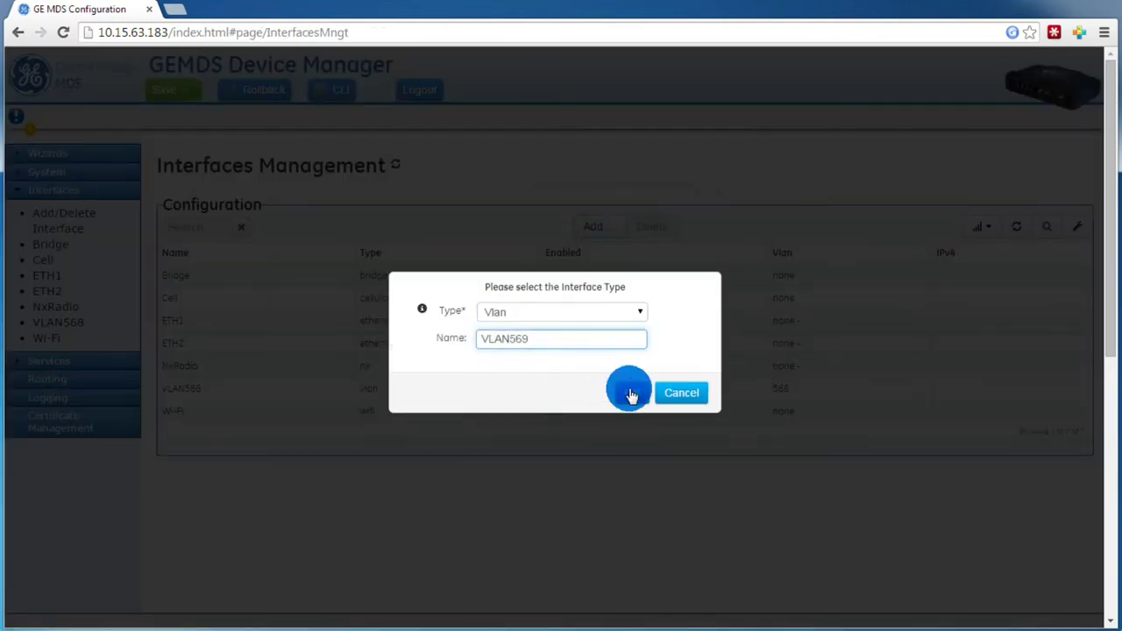
{"action": "left_click", "coordinate": [632, 392]}
- Give VLAN569 the description 'Data VLAN' and Vlan ID 569
{"action": "left_click", "coordinate": [269, 186]}
{"action": "left_click", "coordinate": [403, 250]}
{"action": "type", "text": "Data VLAN"}
{"action": "left_click", "coordinate": [192, 301]}
{"action": "left_click", "coordinate": [393, 356]}
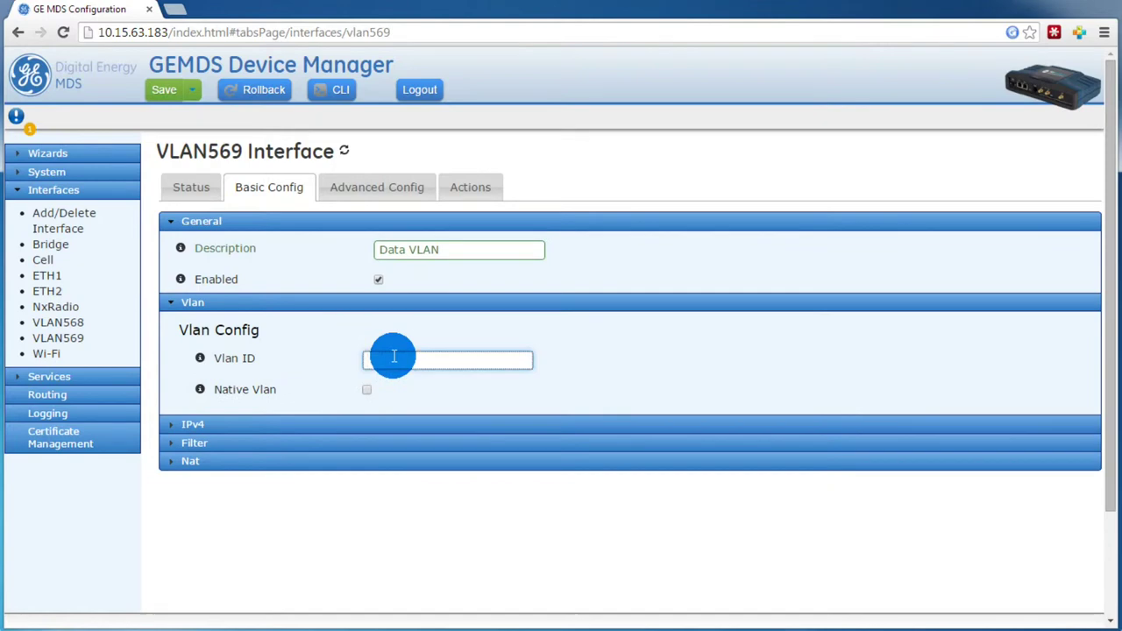
{"action": "type", "text": "569"}
- Add the IPv4 address 10.15.63.243 to VLAN569
{"action": "left_click", "coordinate": [170, 424]}
{"action": "scroll", "coordinate": [239, 471], "scroll_direction": "down", "scroll_amount": 1}
{"action": "scroll", "coordinate": [239, 471], "scroll_direction": "down", "scroll_amount": 3}
{"action": "left_click", "coordinate": [605, 267]}
{"action": "left_click", "coordinate": [439, 392]}
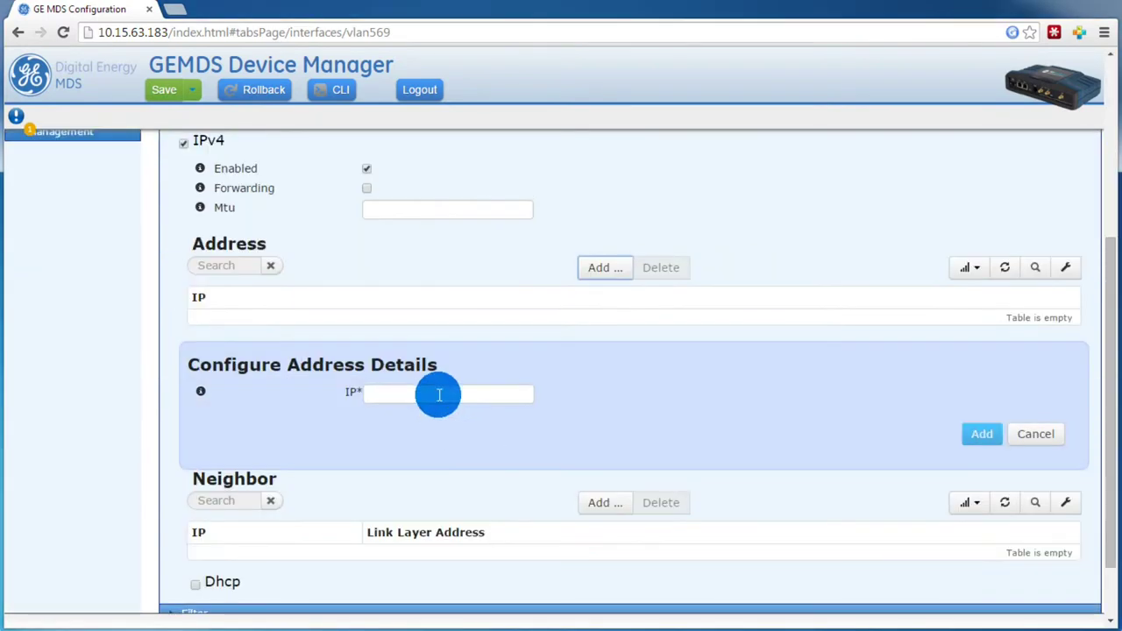
{"action": "type", "text": "10.15.63.243"}
{"action": "left_click", "coordinate": [984, 431]}
{"action": "left_click", "coordinate": [1053, 490]}
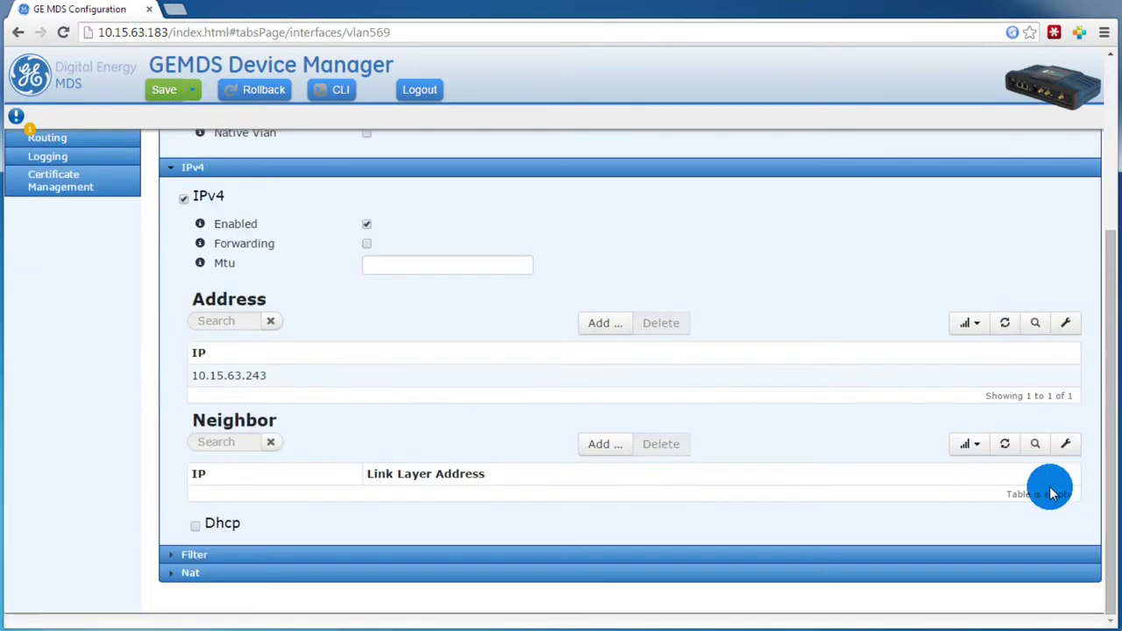
- Set IN_TRUSTED and OUT_TRUSTED filters on VLAN569 and save the configuration
{"action": "left_click", "coordinate": [182, 548]}
{"action": "left_click", "coordinate": [572, 463]}
{"action": "left_click", "coordinate": [93, 228]}
{"action": "left_click", "coordinate": [90, 570]}
{"action": "left_click", "coordinate": [572, 498]}
{"action": "left_click", "coordinate": [93, 273]}
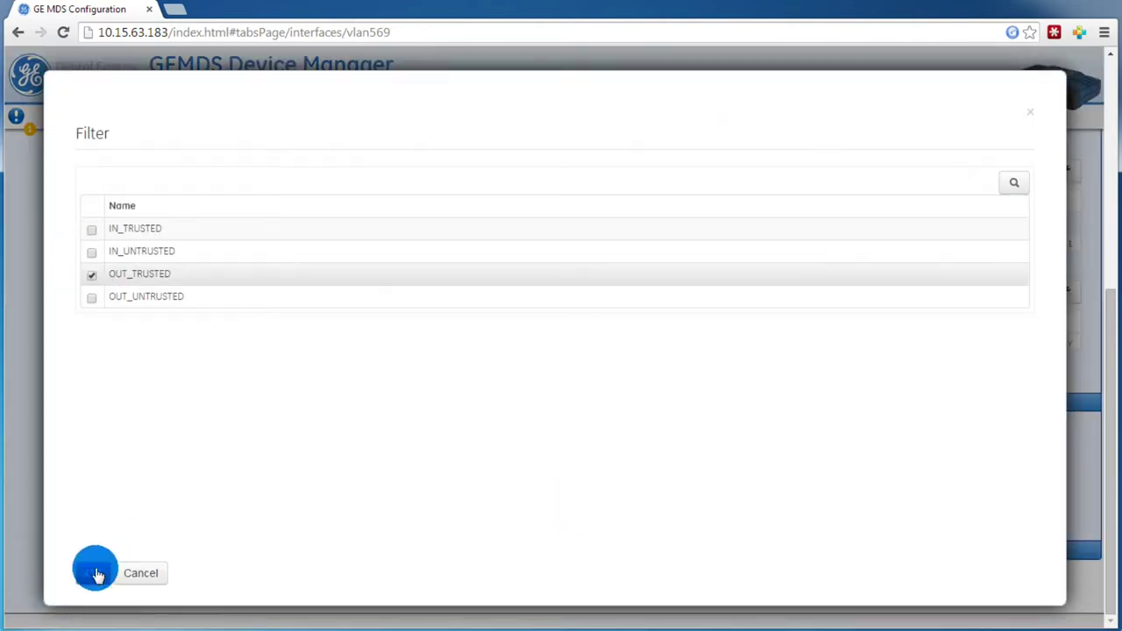
{"action": "left_click", "coordinate": [91, 571]}
{"action": "scroll", "coordinate": [308, 488], "scroll_direction": "up", "scroll_amount": 5}
{"action": "key", "text": "ctrl+s"}
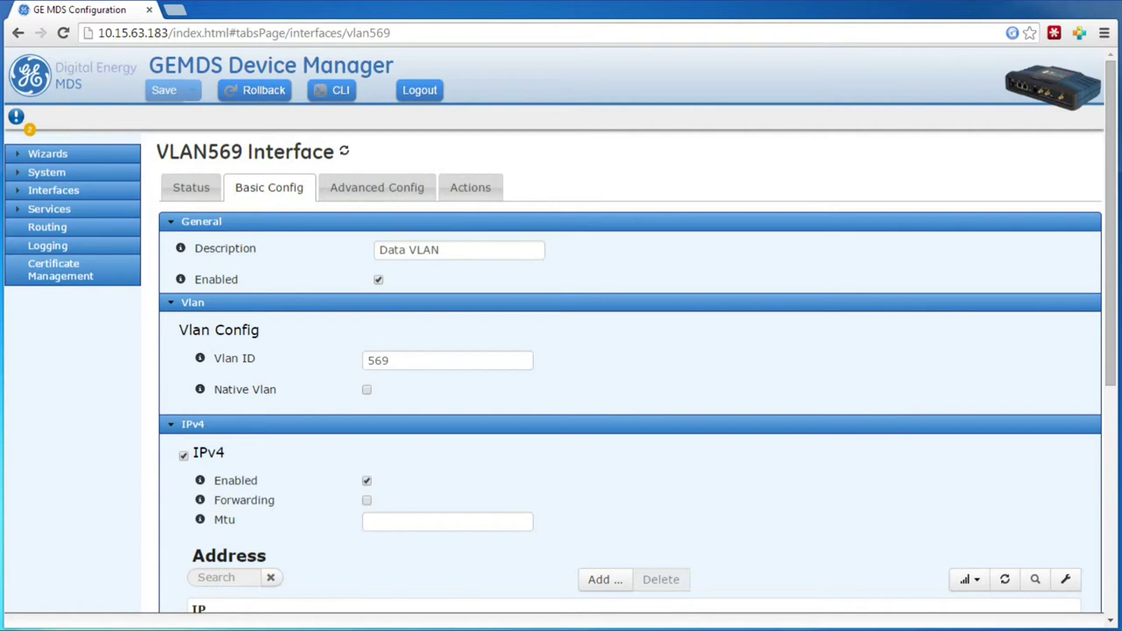
- Launch the Interface Setup wizard and advance to the bridge setup page
{"action": "left_click", "coordinate": [21, 156]}
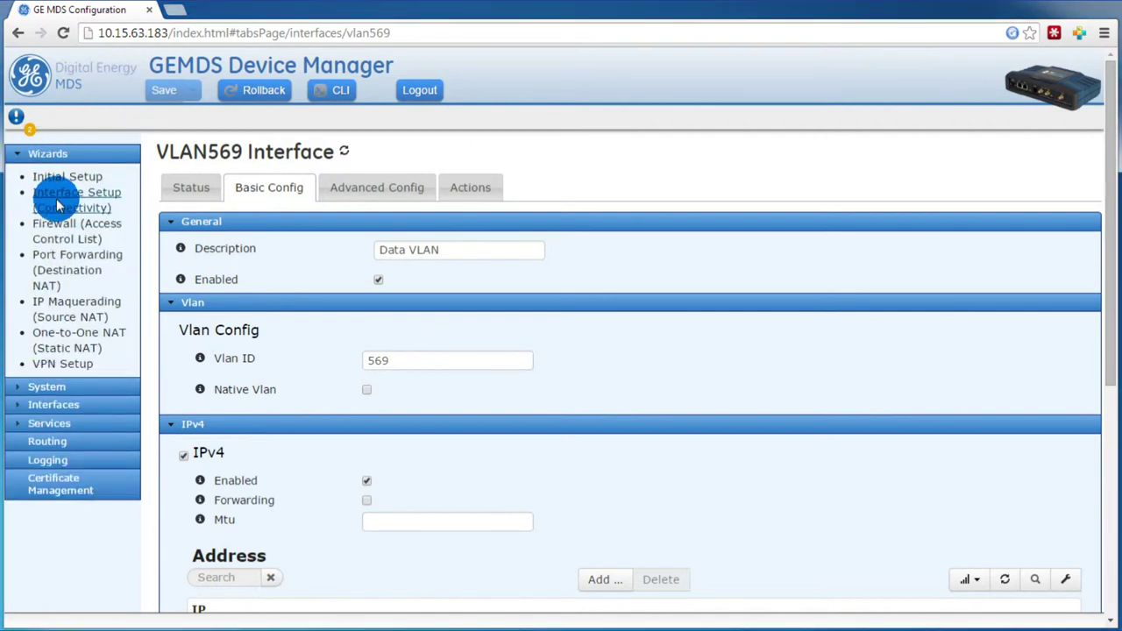
{"action": "left_click", "coordinate": [90, 202]}
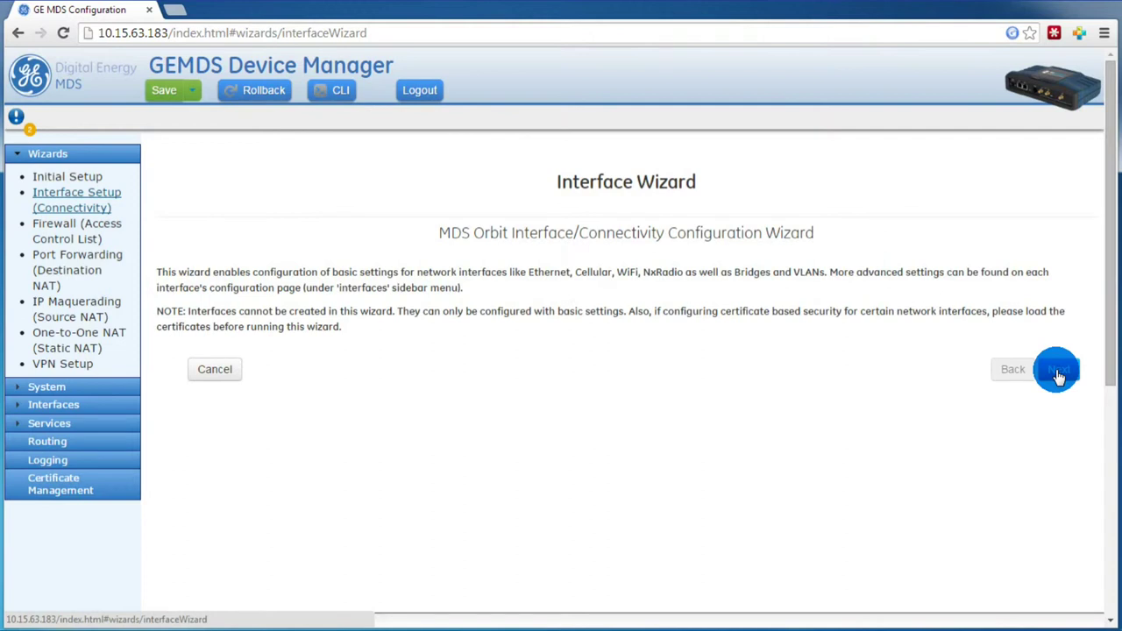
{"action": "left_click", "coordinate": [1058, 371]}
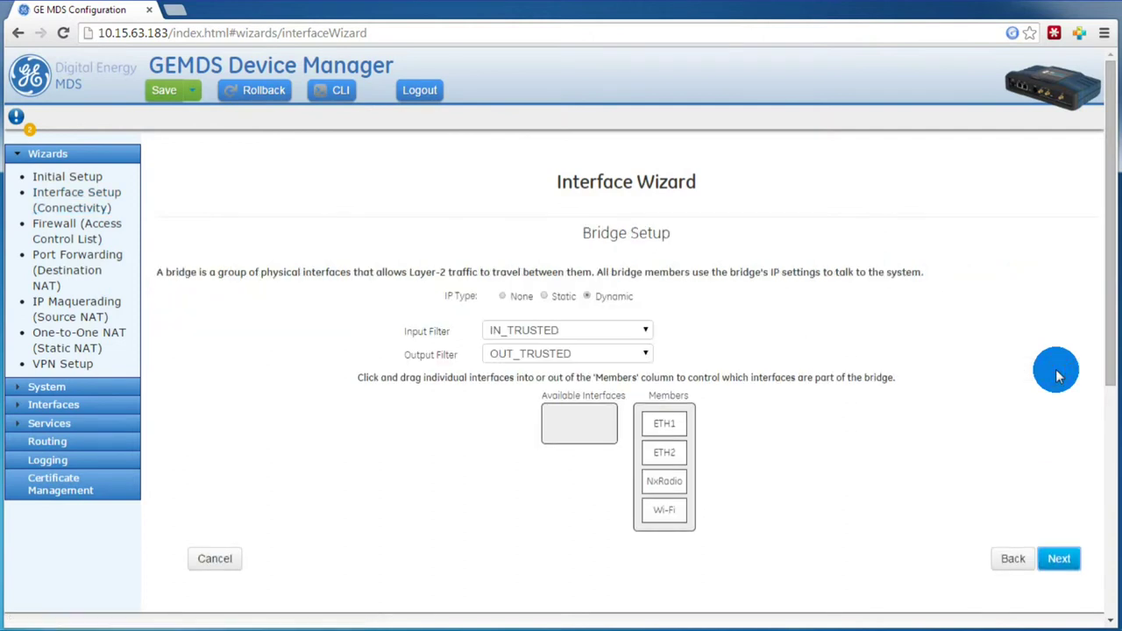
- Set the bridge IP type to None and remove ETH1, ETH2, NxRadio and Wi-Fi from it
{"action": "left_click", "coordinate": [504, 298]}
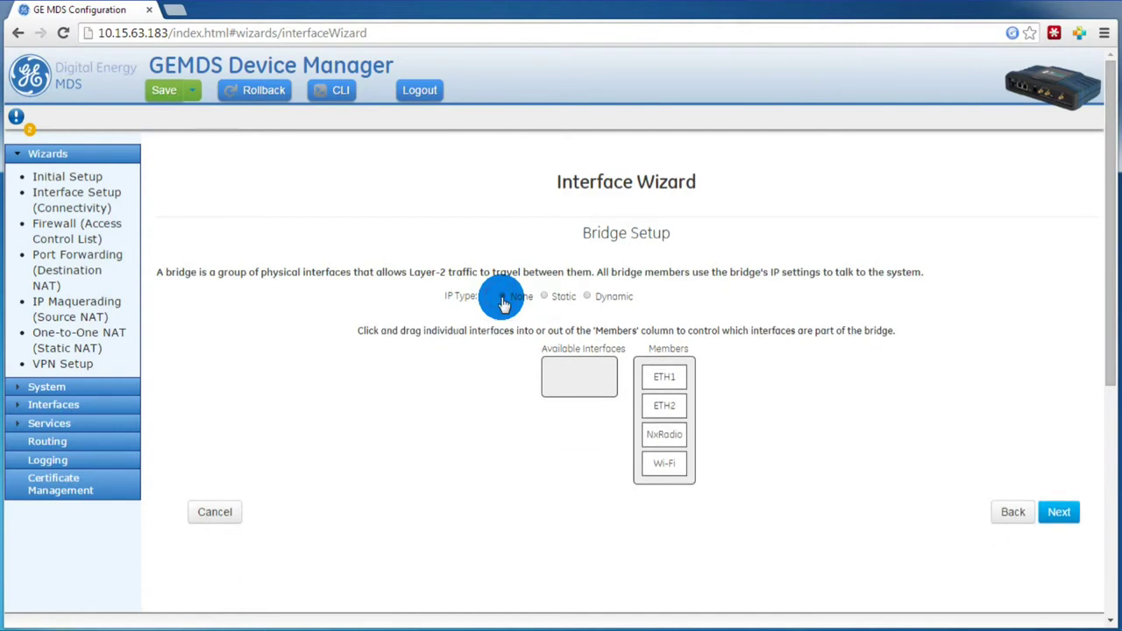
{"action": "left_click_drag", "start_coordinate": [659, 377], "coordinate": [576, 381]}
{"action": "left_click_drag", "start_coordinate": [657, 381], "coordinate": [581, 380]}
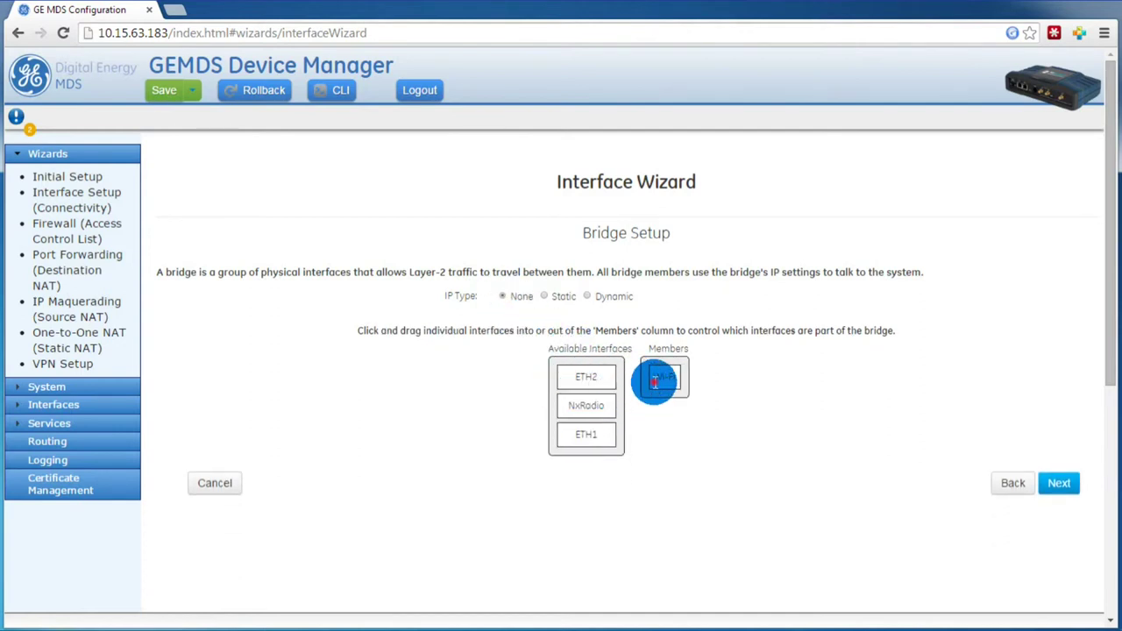
{"action": "left_click_drag", "start_coordinate": [655, 380], "coordinate": [578, 385]}
{"action": "left_click", "coordinate": [1067, 518]}
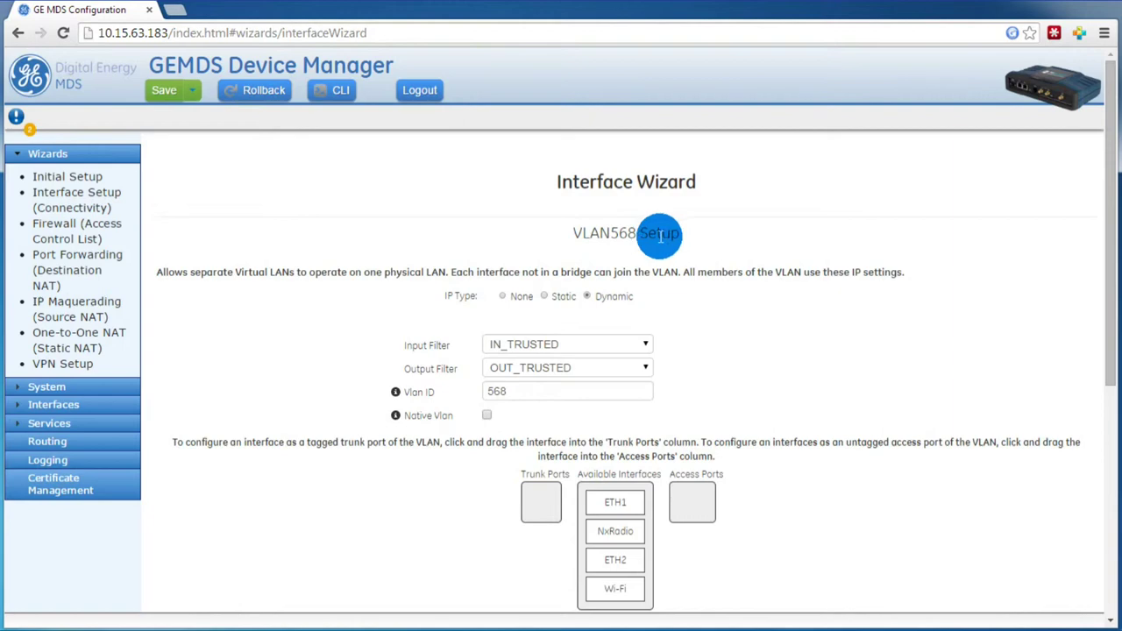
- Put Wi-Fi in VLAN568 Access Ports and NxRadio in Trunk Ports, then continue to VLAN569
{"action": "scroll", "coordinate": [737, 334], "scroll_direction": "down", "scroll_amount": 2}
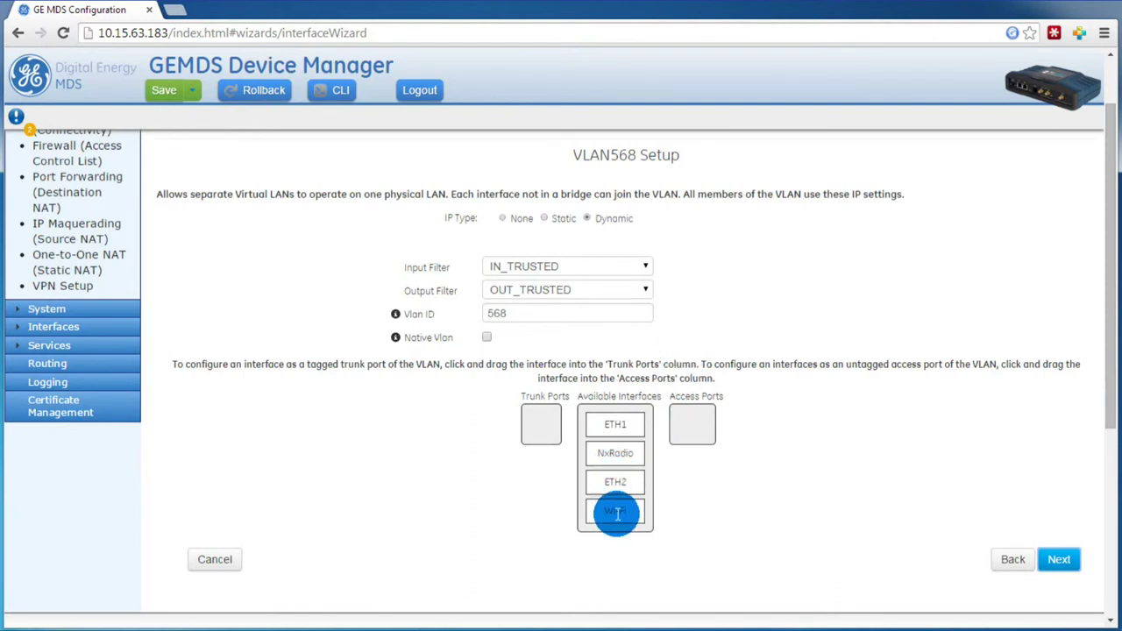
{"action": "left_click_drag", "start_coordinate": [617, 514], "coordinate": [695, 429]}
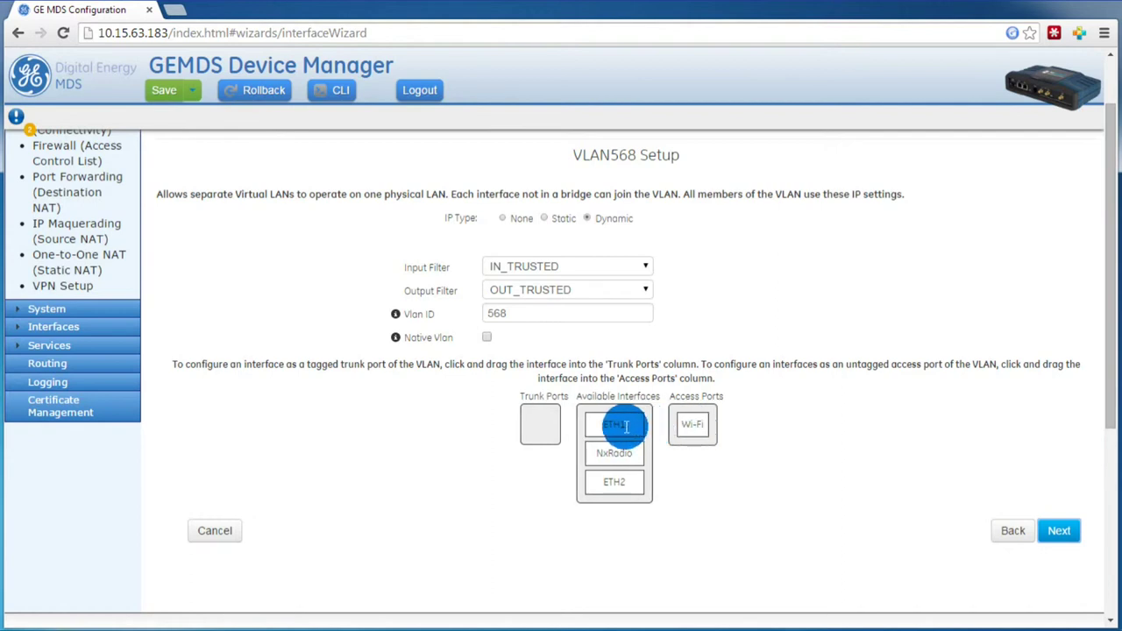
{"action": "left_click_drag", "start_coordinate": [620, 452], "coordinate": [540, 423]}
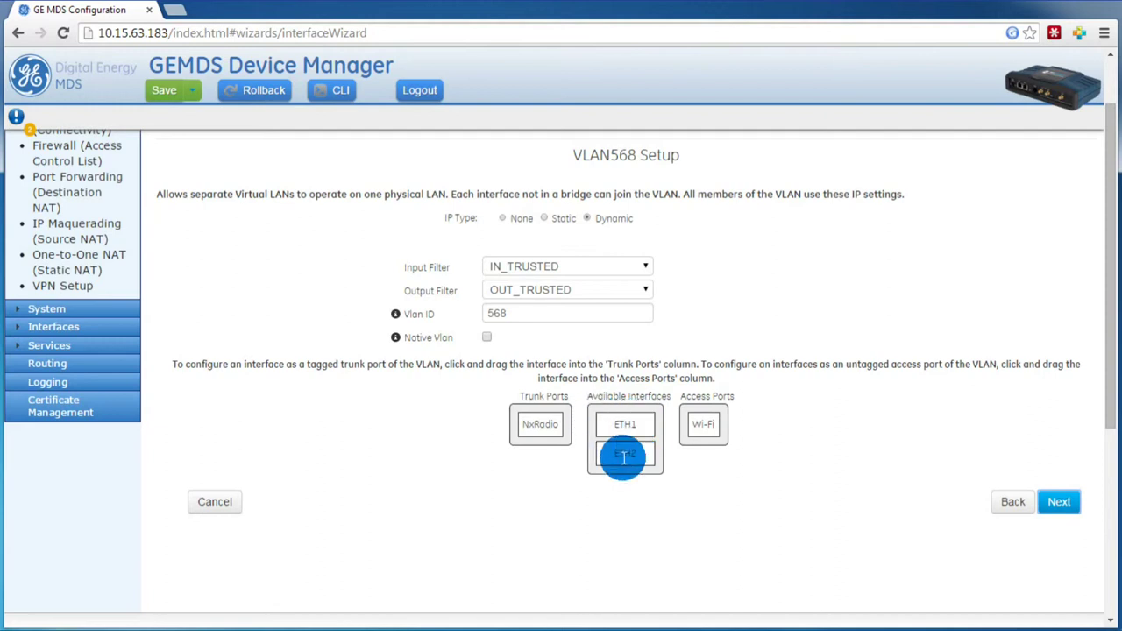
{"action": "left_click", "coordinate": [1061, 502]}
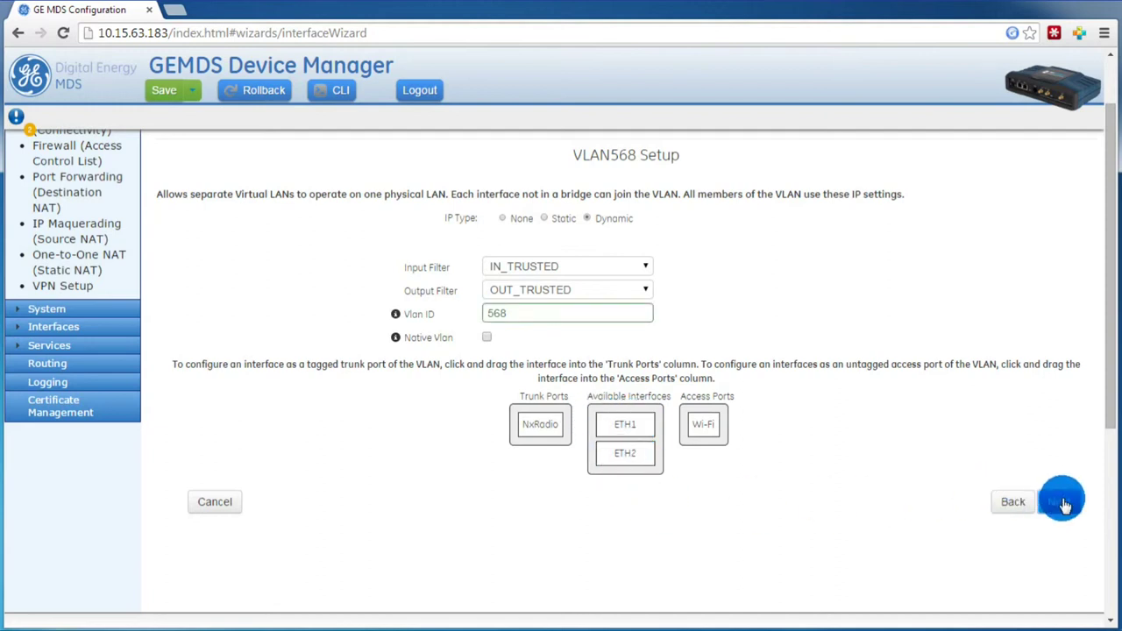
{"action": "left_click", "coordinate": [1062, 503]}
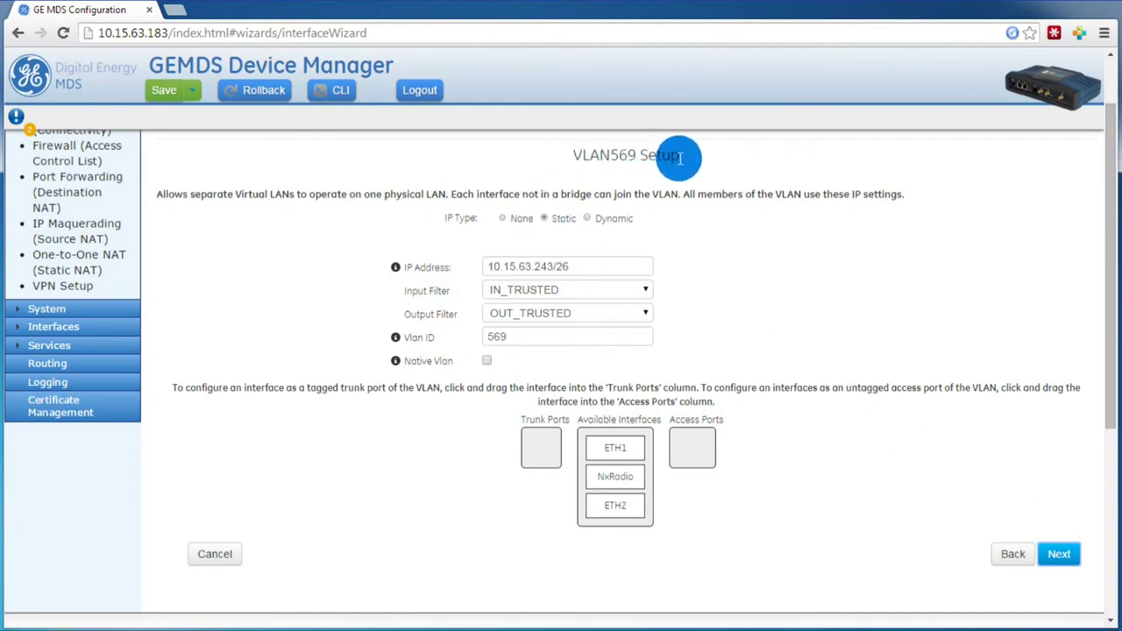
- Trunk NxRadio on VLAN569 with ETH1 and ETH2 as access ports, then continue to ETH1 Setup
{"action": "left_click_drag", "start_coordinate": [629, 478], "coordinate": [538, 445]}
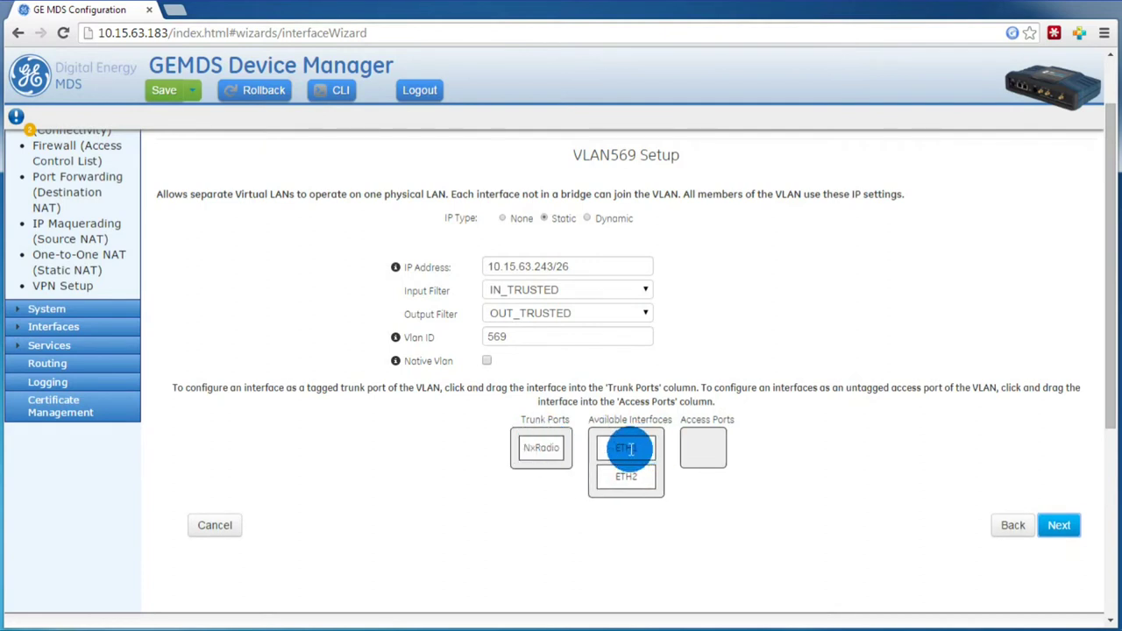
{"action": "left_click_drag", "start_coordinate": [629, 448], "coordinate": [701, 446]}
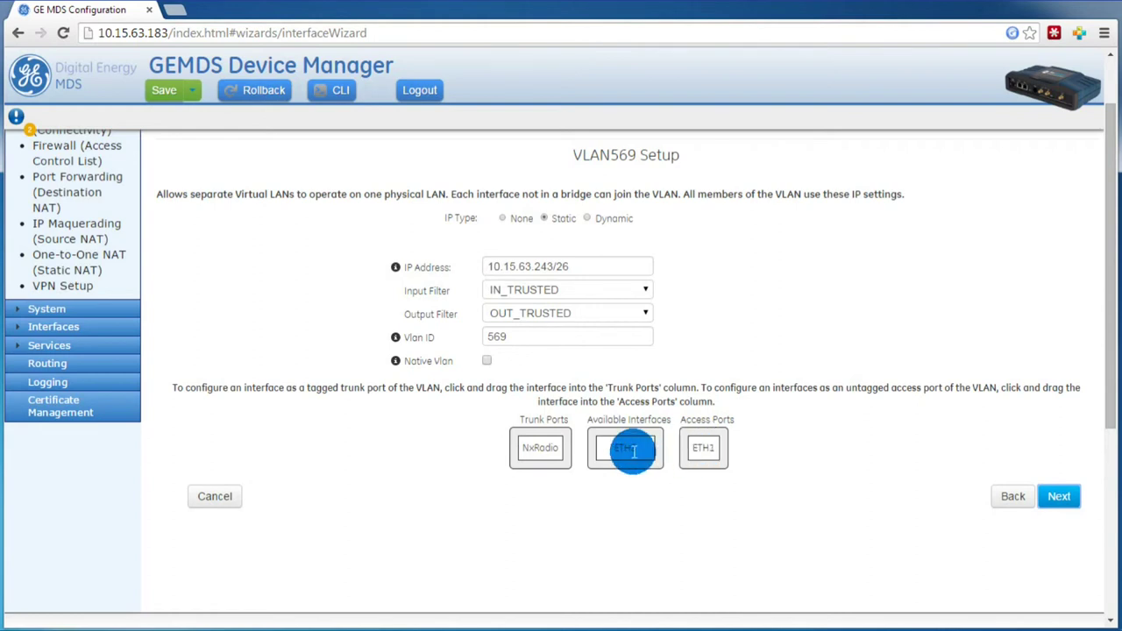
{"action": "left_click_drag", "start_coordinate": [629, 448], "coordinate": [702, 456]}
{"action": "left_click", "coordinate": [1067, 531]}
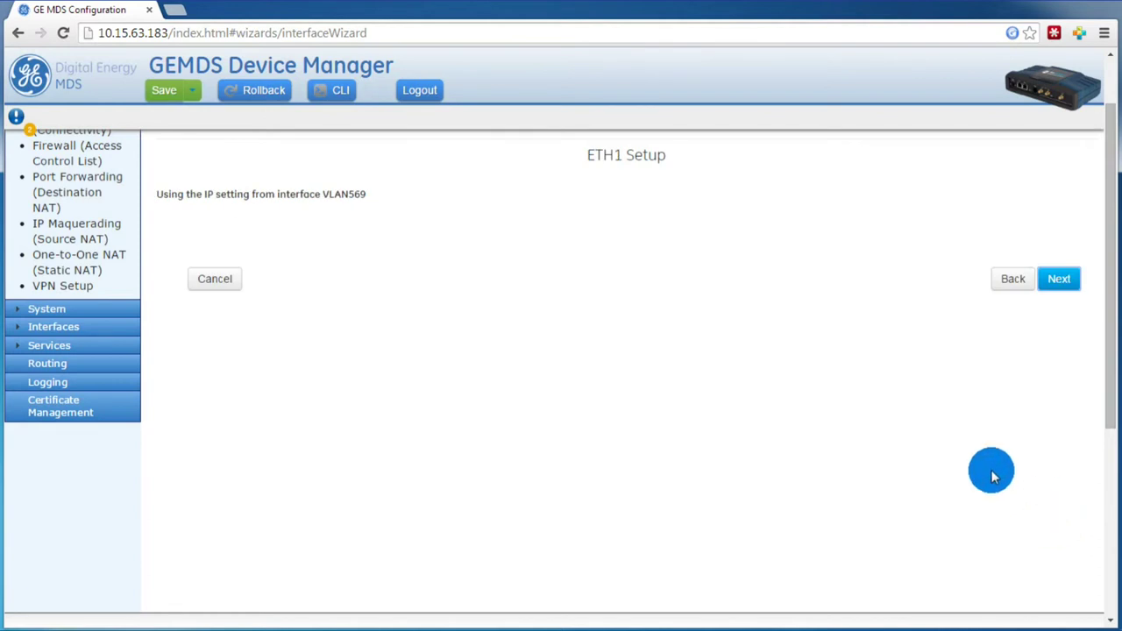
- Accept the ETH1, ETH2, NxRadio, Cell and Wi-Fi defaults, leave DHCP Server disabled, and reach the Summary
{"action": "left_click", "coordinate": [1059, 279]}
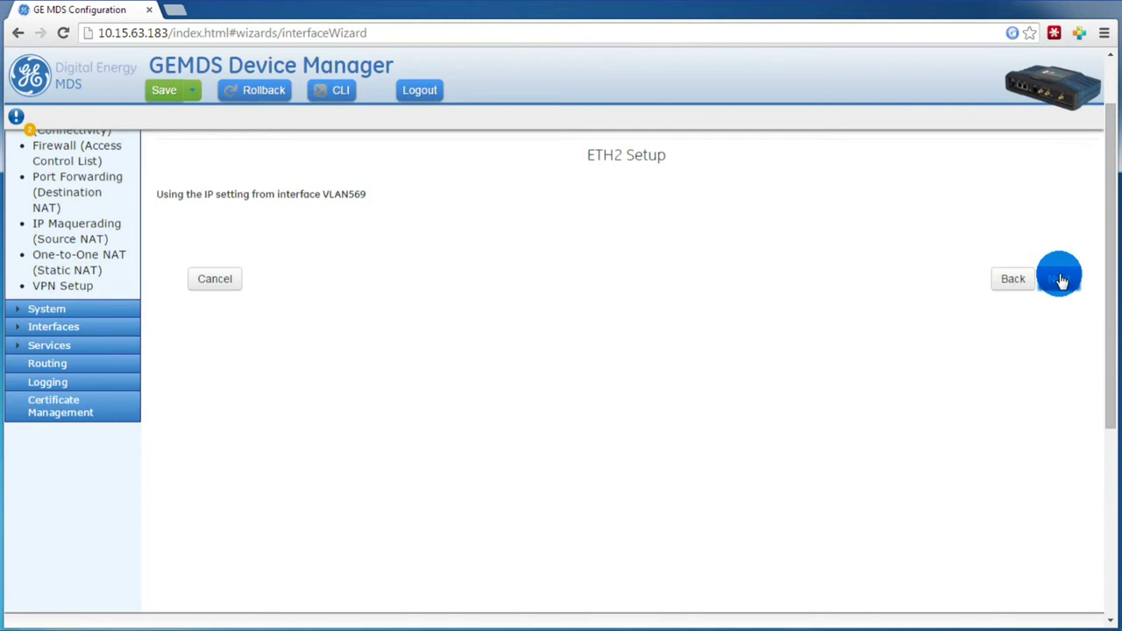
{"action": "left_click", "coordinate": [1059, 278]}
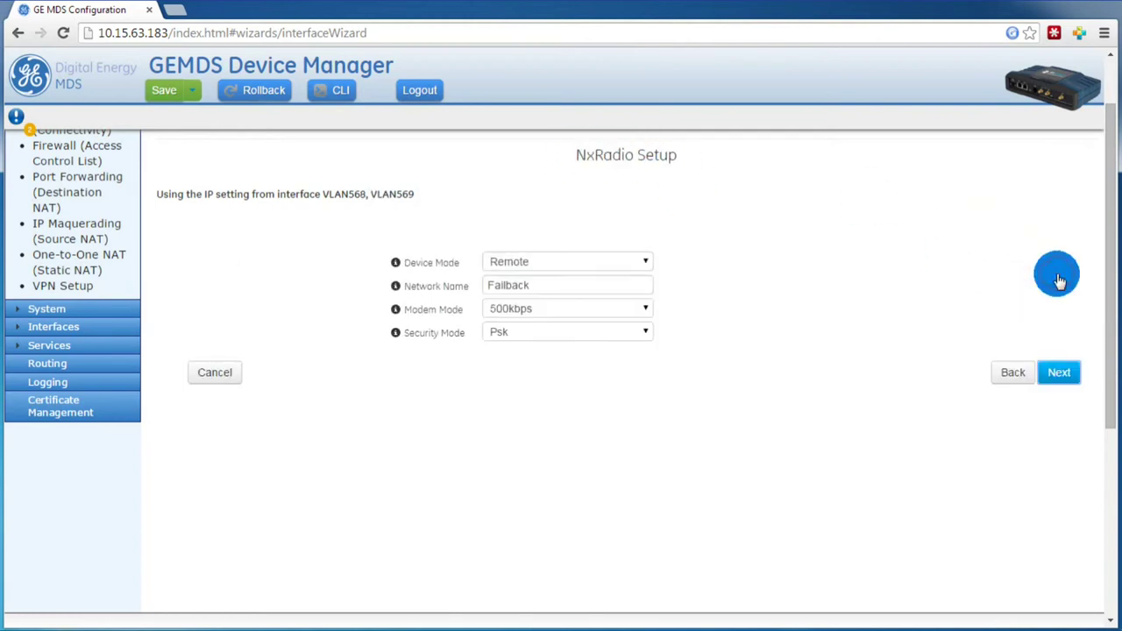
{"action": "left_click", "coordinate": [1058, 420]}
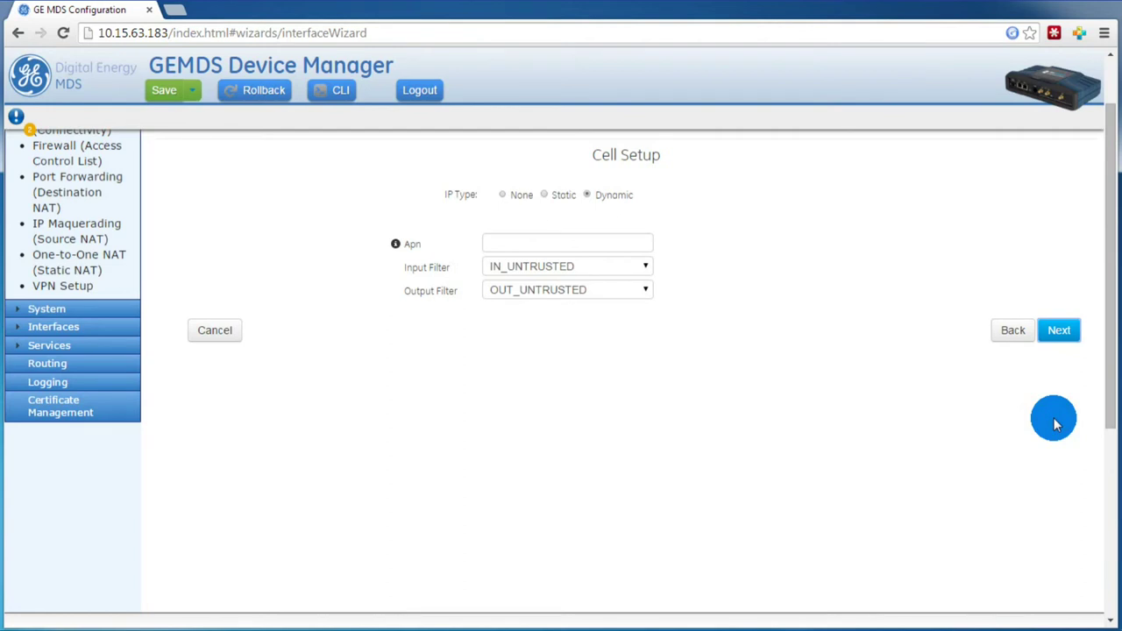
{"action": "left_click", "coordinate": [1059, 330]}
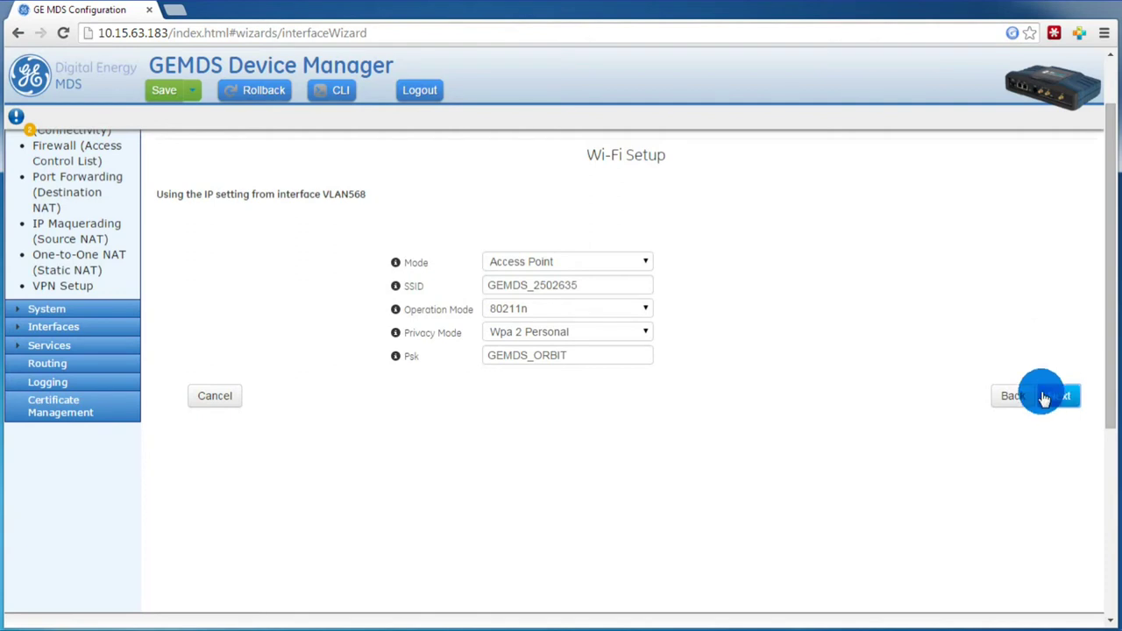
{"action": "left_click", "coordinate": [1052, 396]}
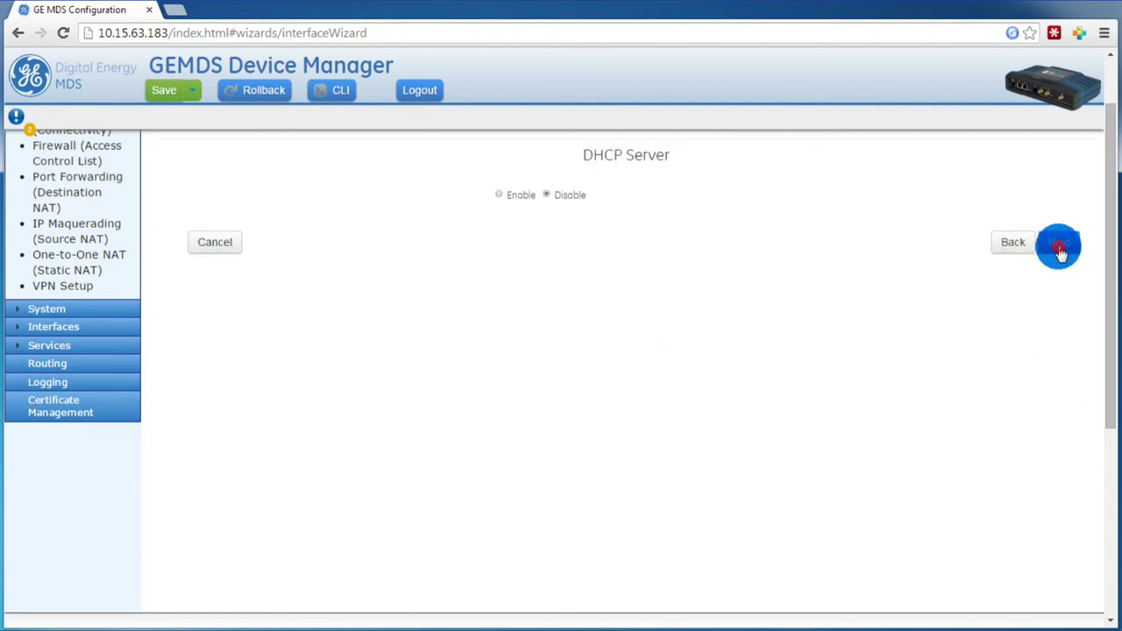
{"action": "left_click", "coordinate": [1059, 246]}
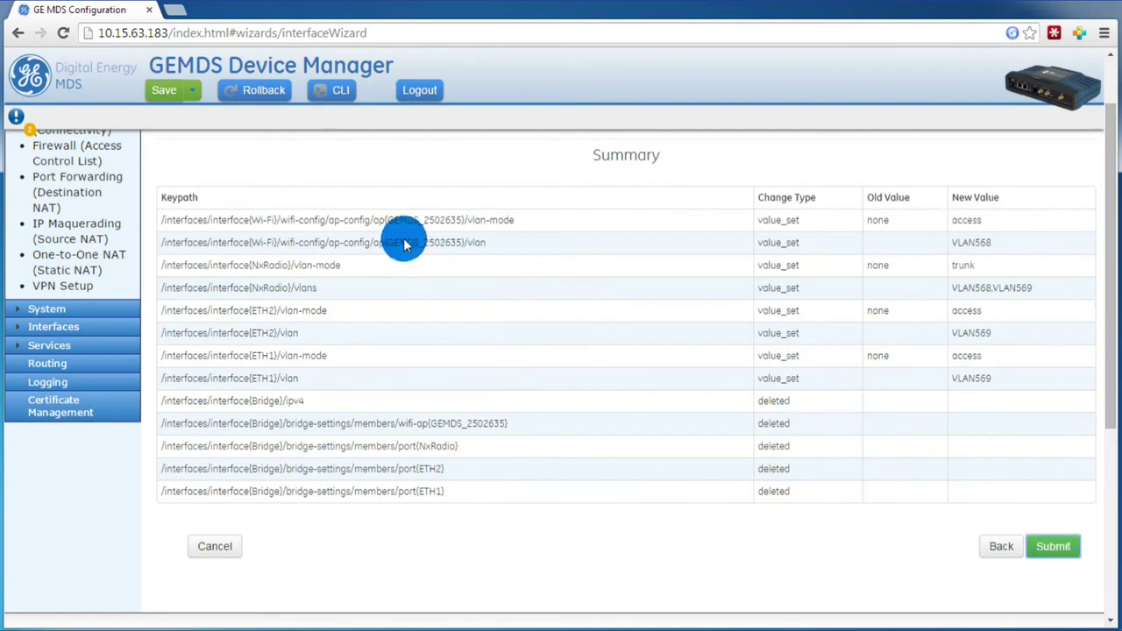
- Submit the wizard's VLAN568/VLAN569 and bridge changes so the device applies them
{"action": "left_click", "coordinate": [1045, 546]}
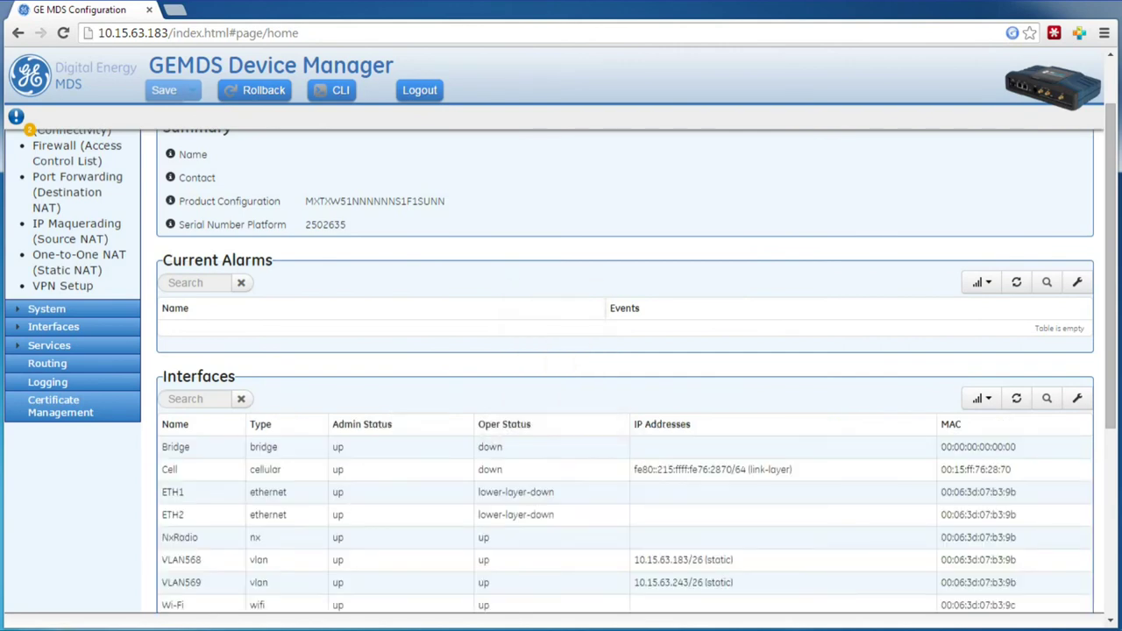
- Reload the Device Overview page from the top to refresh VLAN568 and VLAN569 status
{"action": "scroll", "coordinate": [516, 247], "scroll_direction": "up", "scroll_amount": 2}
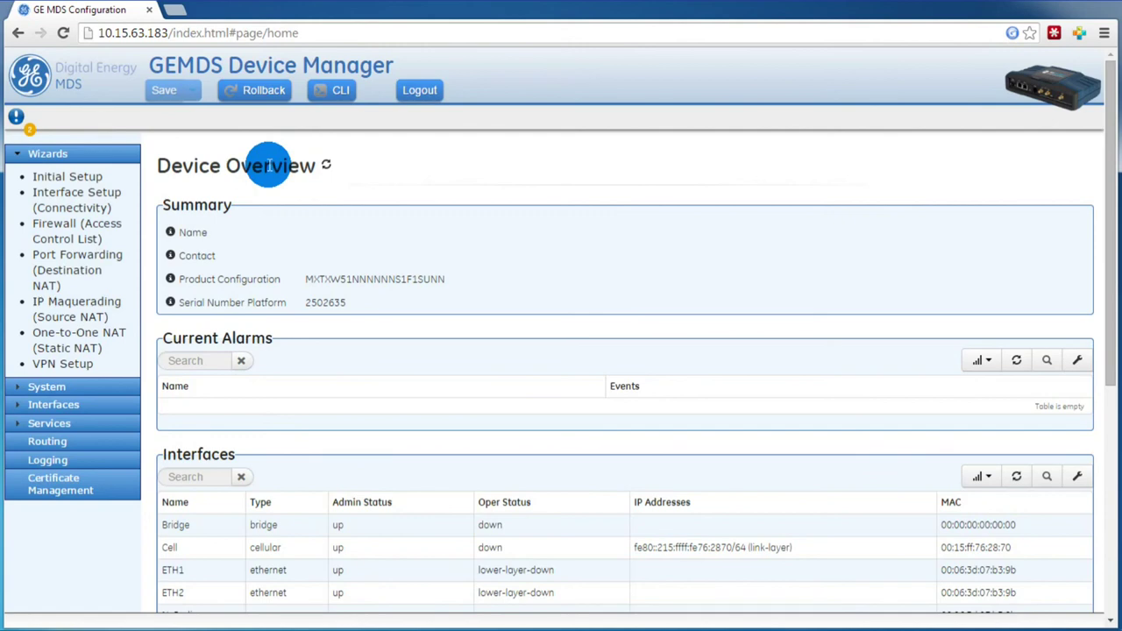
{"action": "left_click", "coordinate": [61, 35]}
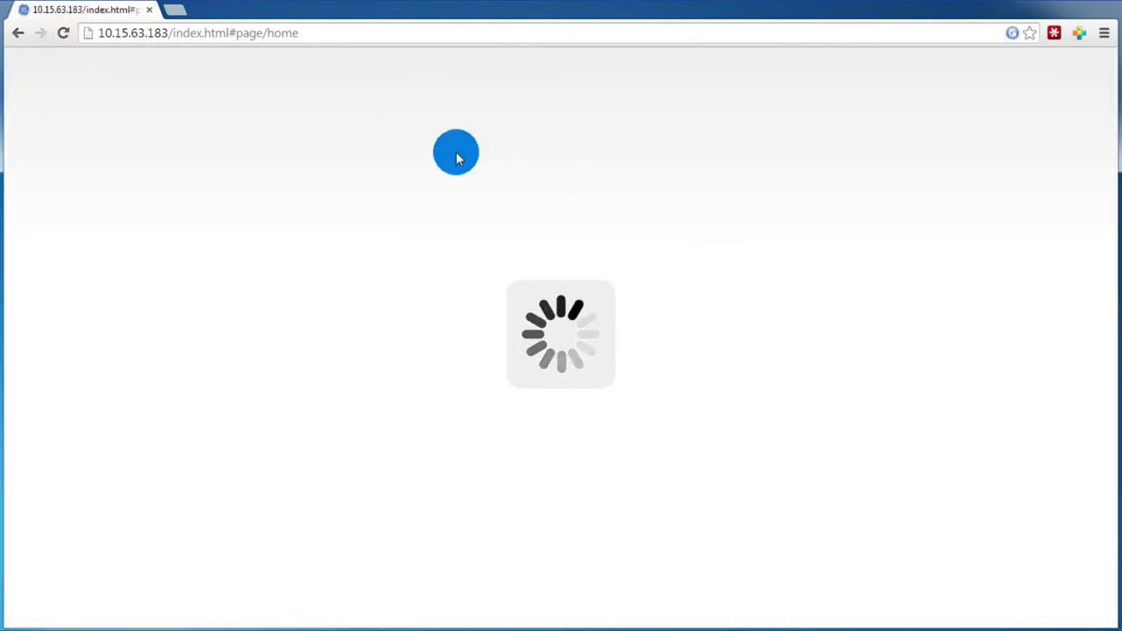